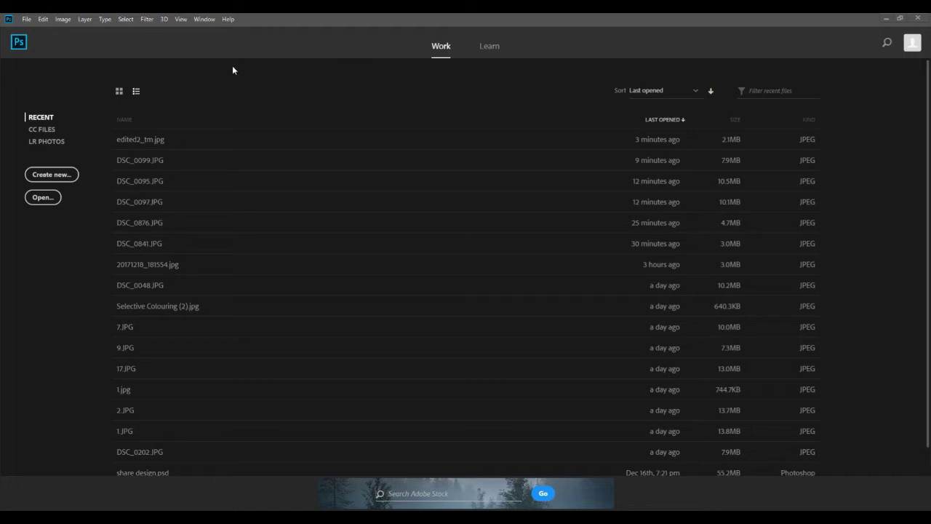
# Step: Open the image edited2_tm from the Video 8 - Using the Selective Color Tool folder
pyautogui.click(26, 19)
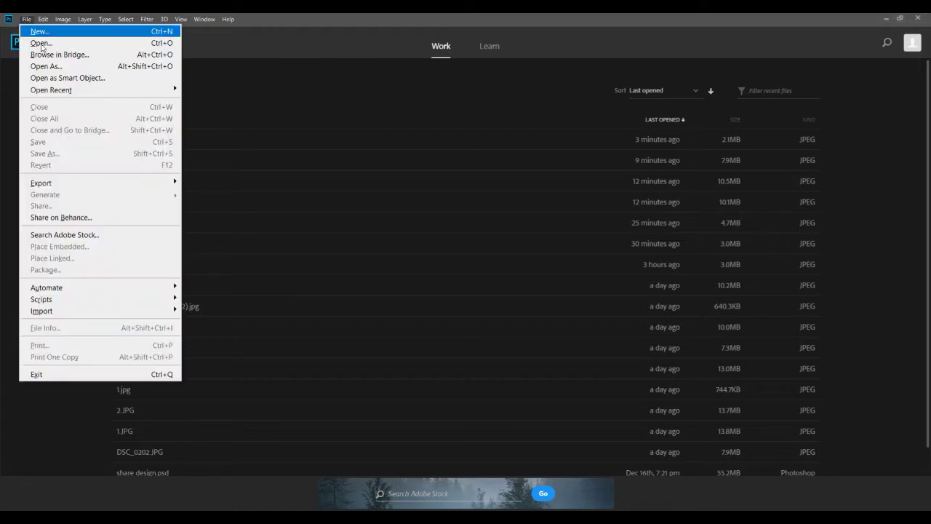
pyautogui.click(36, 36)
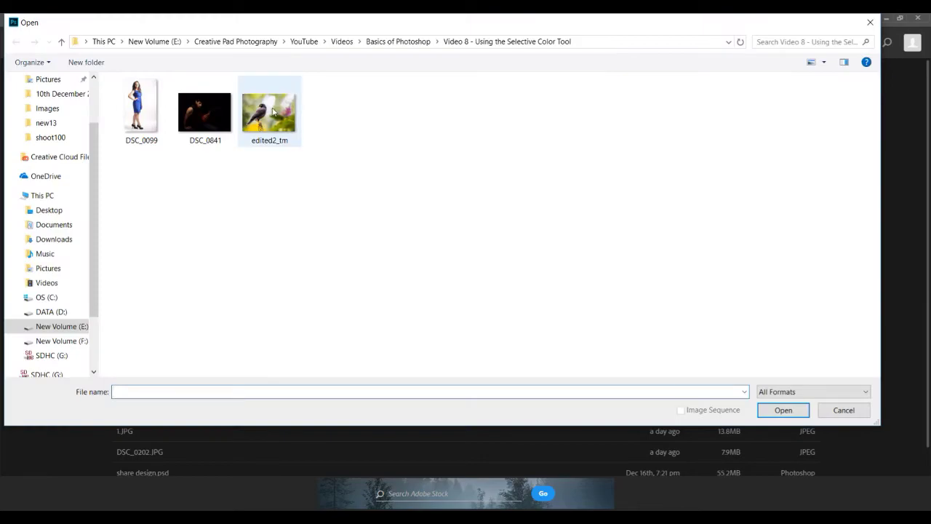
pyautogui.doubleClick(267, 108)
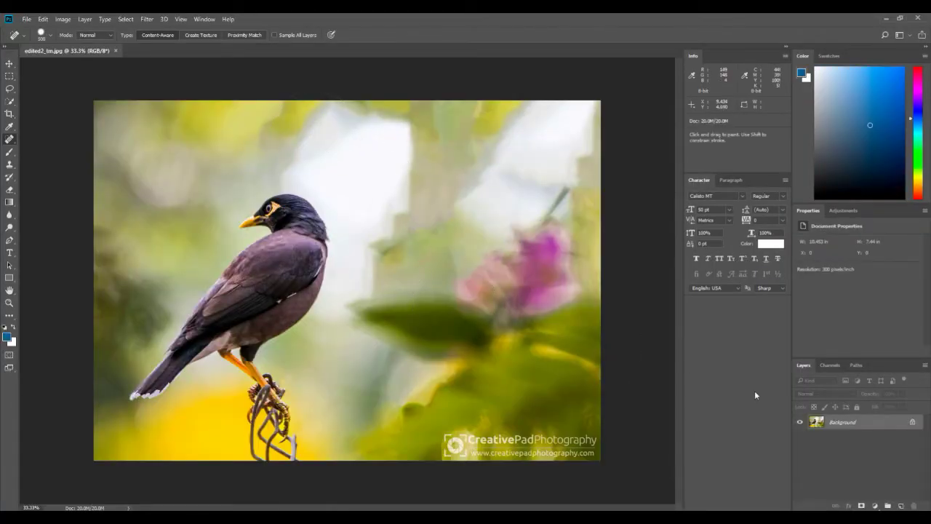
# Step: Unlock the bird photo's Background layer and duplicate it as Layer 0 copy
pyautogui.doubleClick(913, 425)
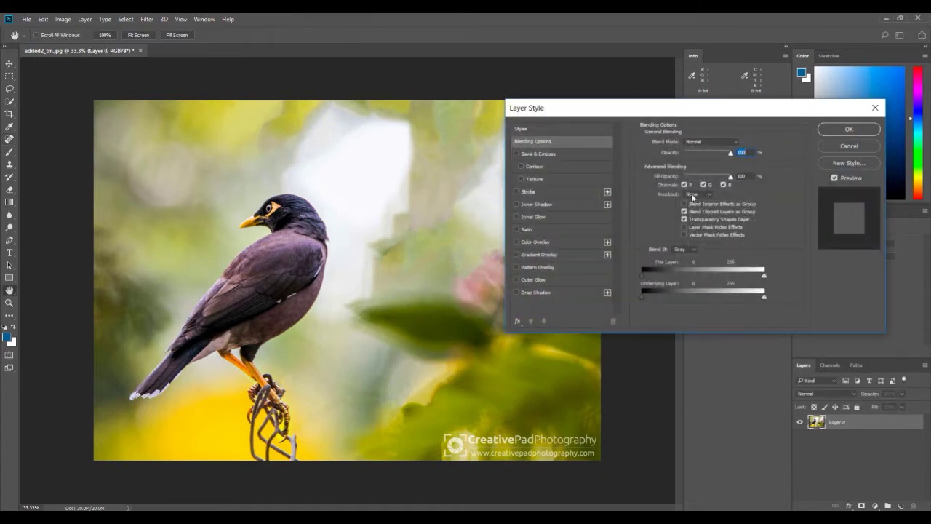
pyautogui.click(849, 128)
pyautogui.rightClick(838, 430)
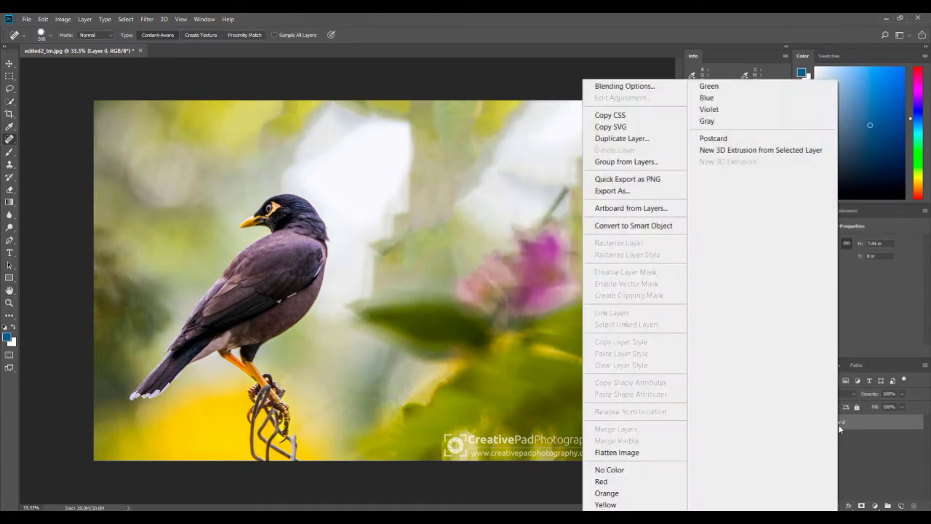
pyautogui.click(625, 138)
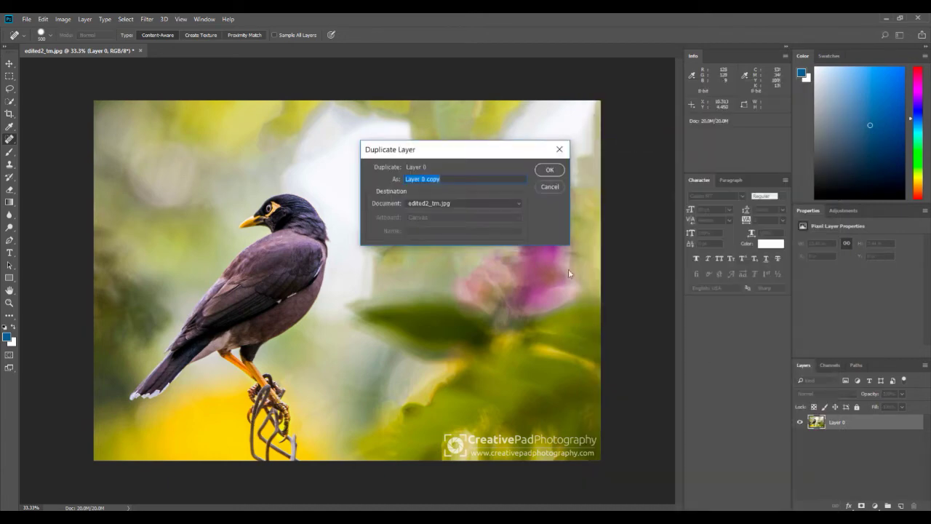
pyautogui.click(549, 170)
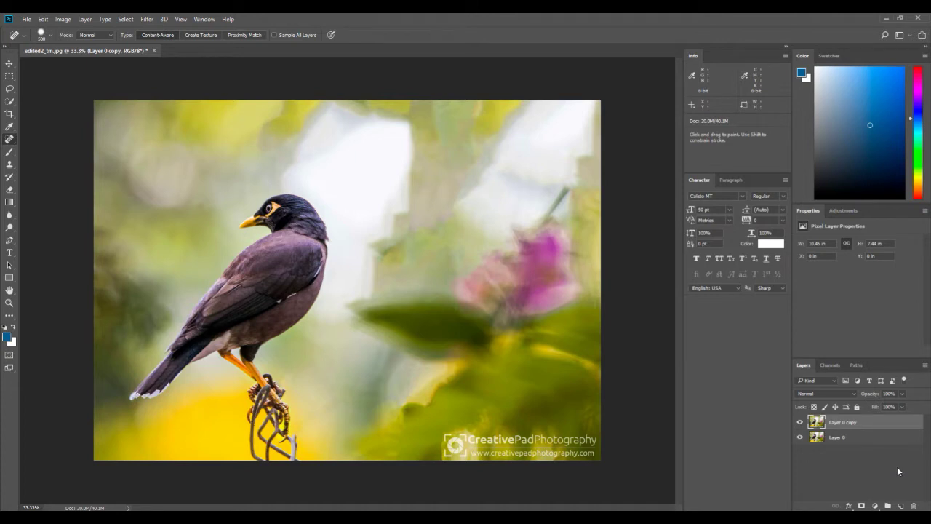
# Step: Add a Selective Color adjustment layer, try Magenta at +100% on the Yellows, and bring it back to -2%
pyautogui.click(874, 506)
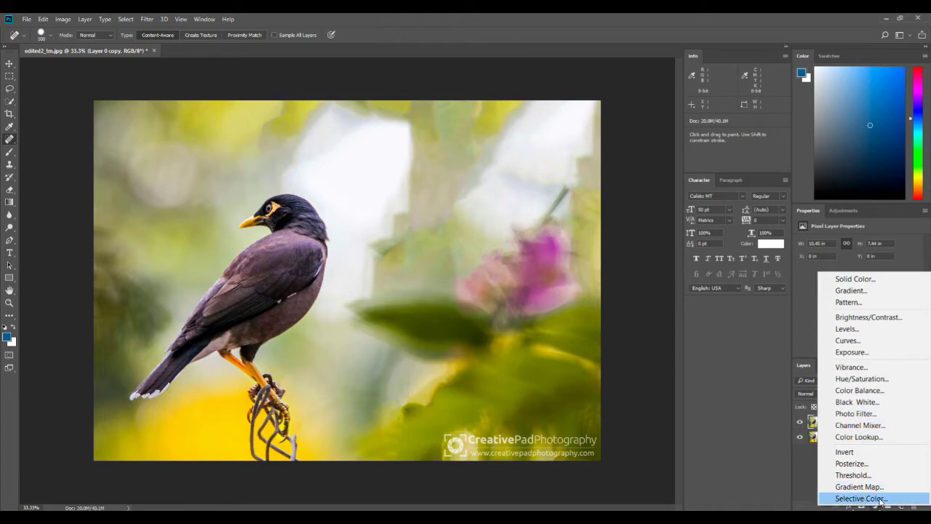
pyautogui.click(860, 499)
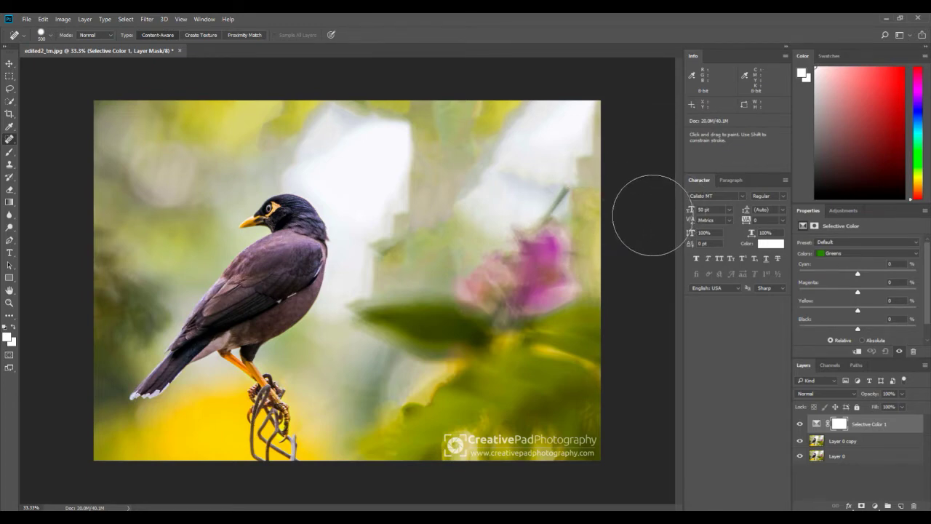
pyautogui.click(834, 255)
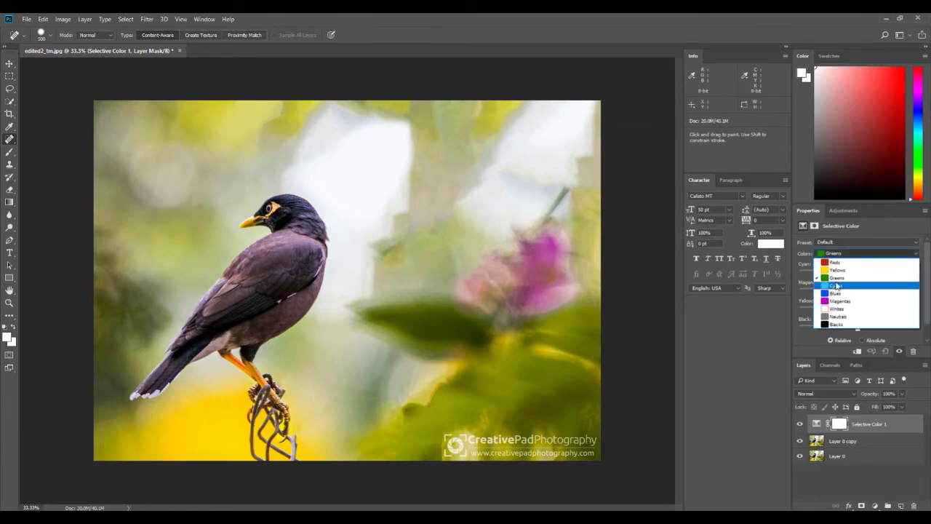
pyautogui.click(836, 270)
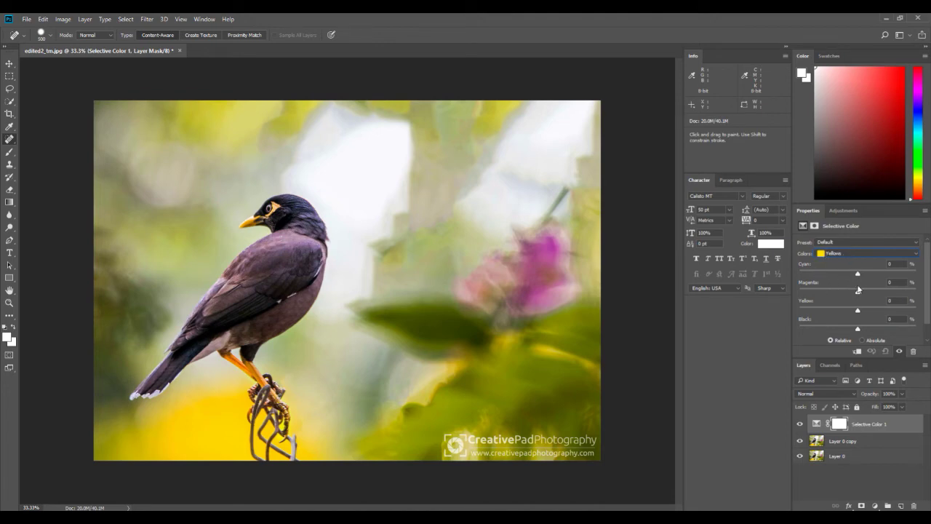
pyautogui.moveTo(859, 293); pyautogui.dragTo(915, 292)
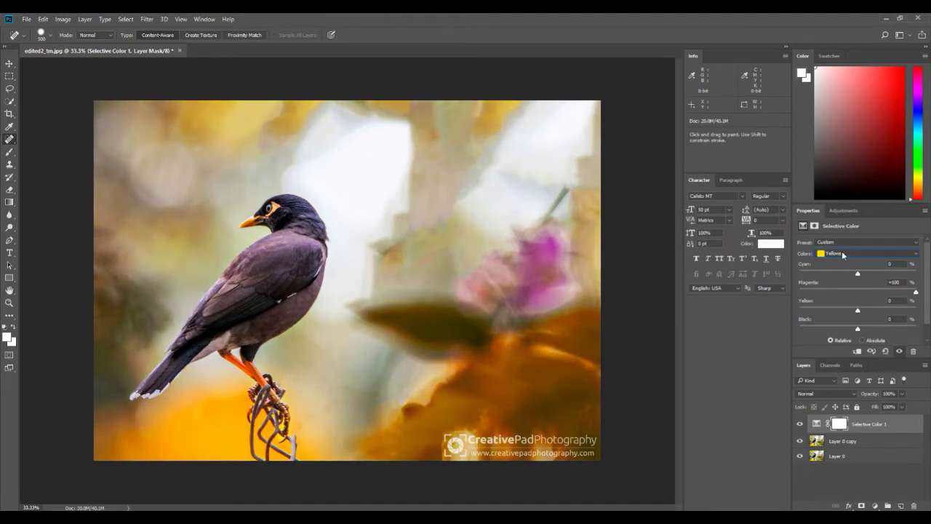
pyautogui.moveTo(916, 292); pyautogui.dragTo(858, 296)
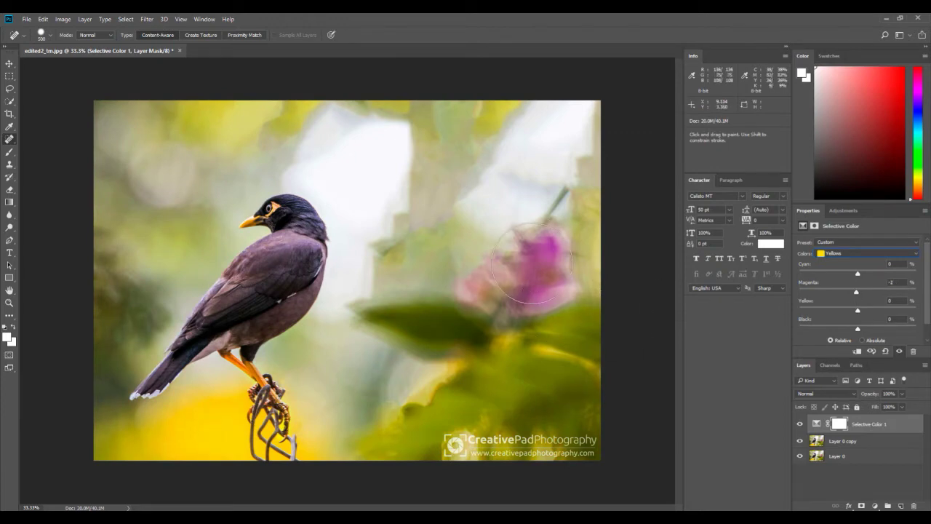
# Step: For the Magentas, set Magenta and Black to +3%, try Cyan at +100%, and return Cyan to +2%
pyautogui.click(856, 254)
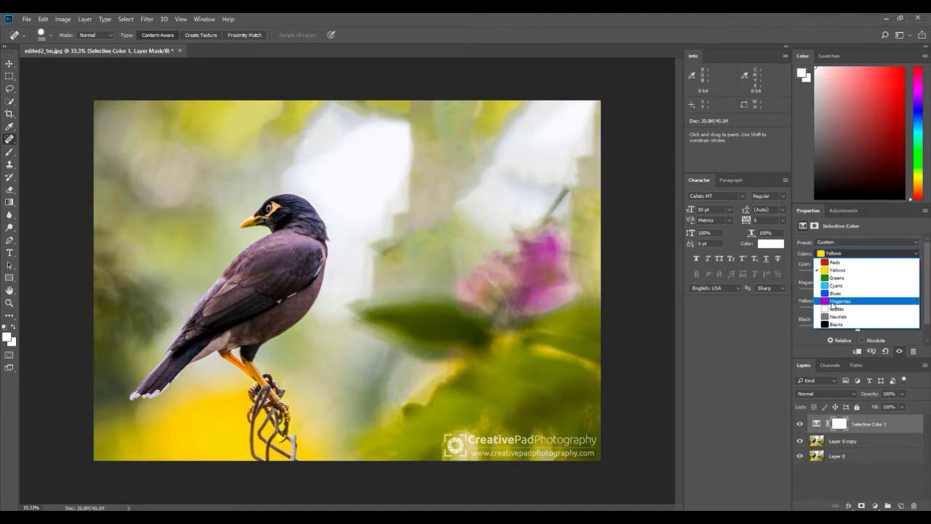
pyautogui.click(841, 300)
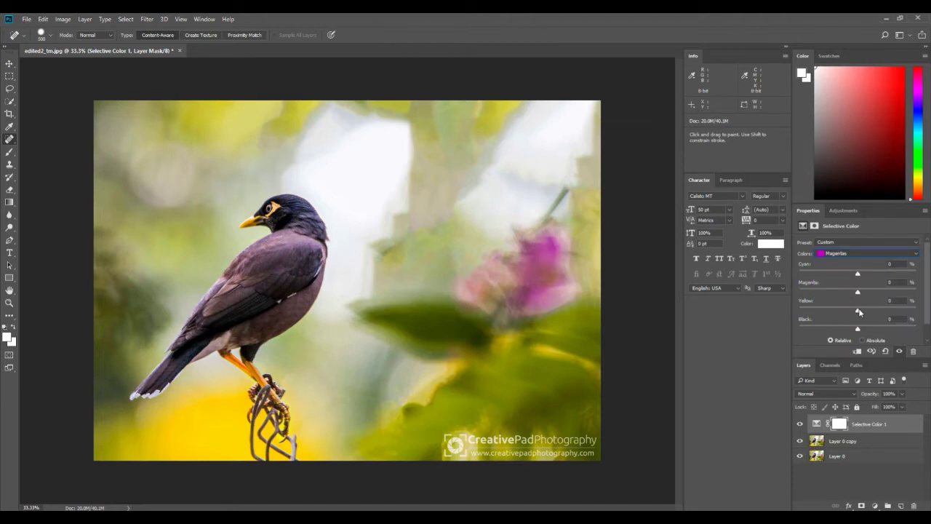
pyautogui.moveTo(859, 311)
pyautogui.mouseDown()
pyautogui.moveTo(897, 316)
pyautogui.moveTo(856, 312)
pyautogui.moveTo(829, 292)
pyautogui.moveTo(799, 295)
pyautogui.moveTo(859, 299)
pyautogui.mouseUp()
pyautogui.moveTo(859, 299); pyautogui.dragTo(857, 298)
pyautogui.moveTo(859, 293)
pyautogui.mouseDown()
pyautogui.moveTo(809, 295)
pyautogui.moveTo(902, 293)
pyautogui.moveTo(858, 294)
pyautogui.mouseUp()
pyautogui.moveTo(880, 328); pyautogui.dragTo(860, 328)
pyautogui.moveTo(857, 275); pyautogui.dragTo(921, 278)
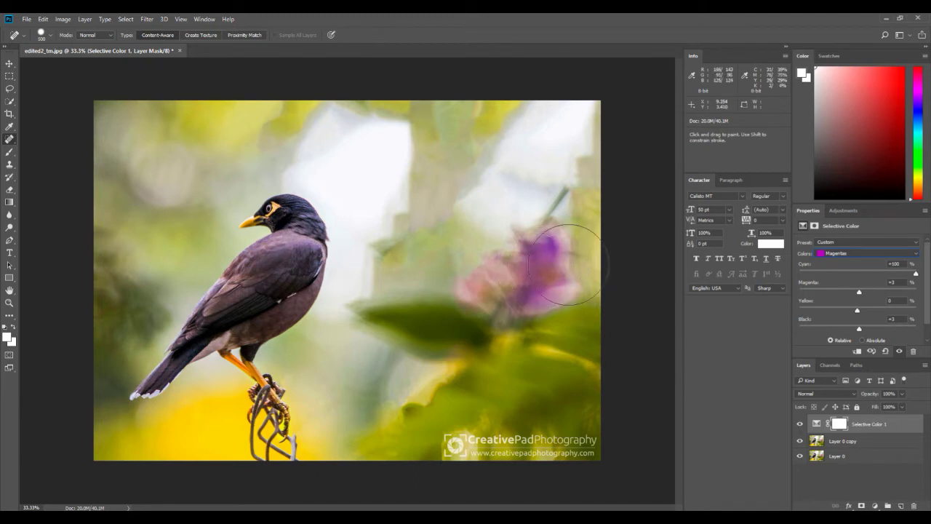
pyautogui.moveTo(915, 275); pyautogui.dragTo(857, 281)
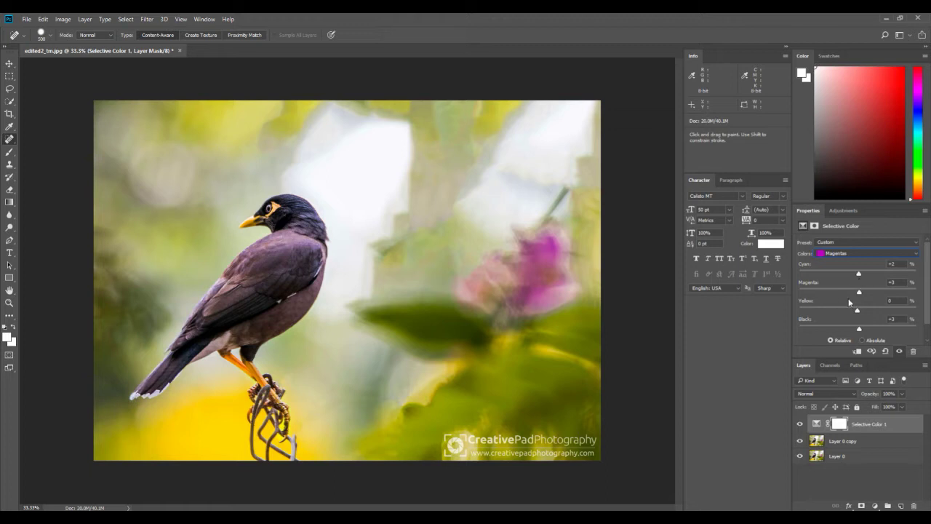
# Step: Replace the Selective Color layer with a Hue/Saturation adjustment layer and set the Yellows' Hue to -17
pyautogui.moveTo(886, 426); pyautogui.dragTo(915, 504)
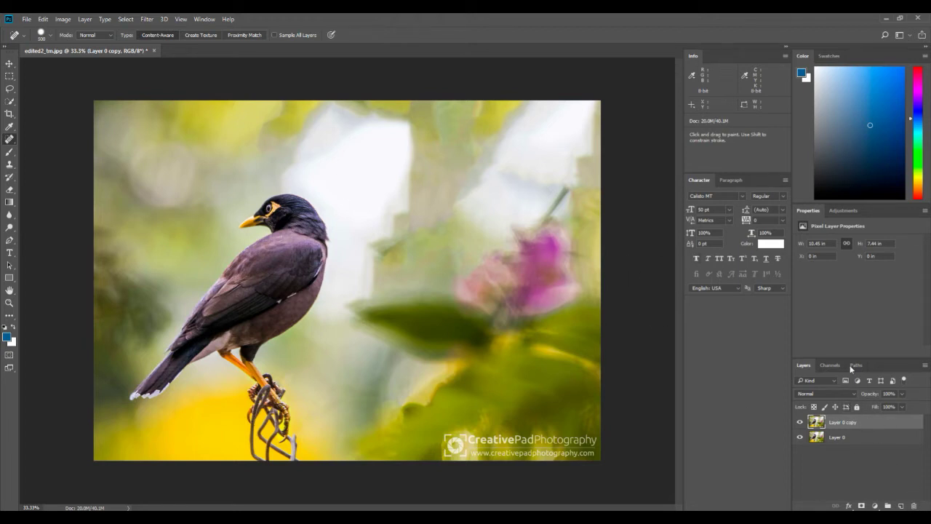
pyautogui.click(875, 505)
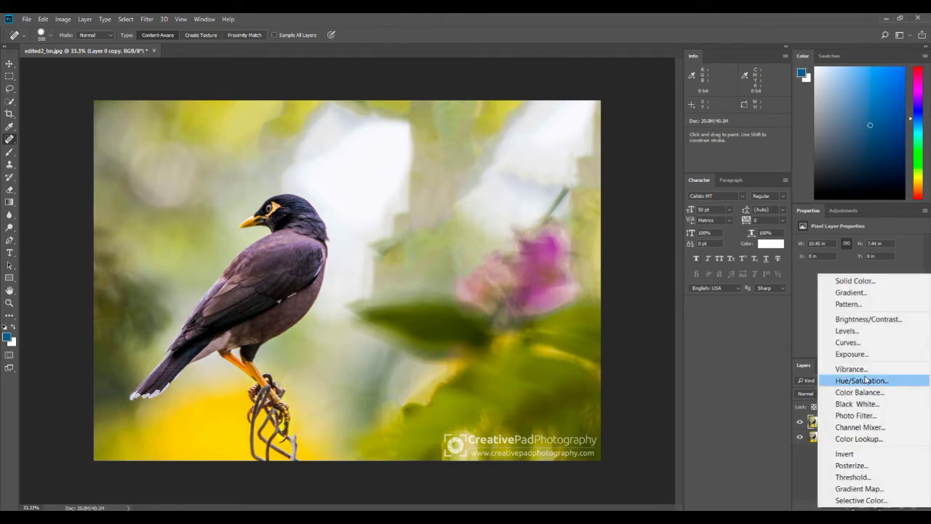
pyautogui.click(871, 380)
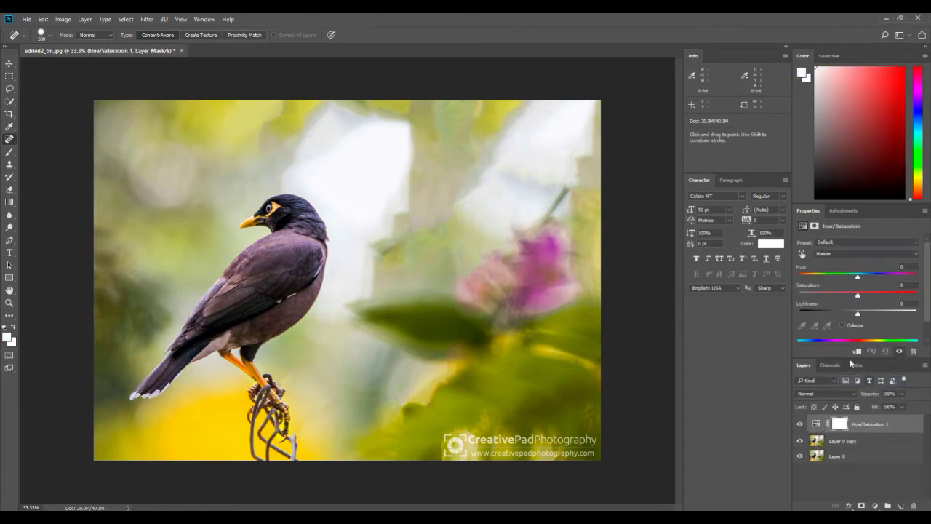
pyautogui.click(851, 253)
pyautogui.click(843, 273)
pyautogui.moveTo(857, 279); pyautogui.dragTo(847, 279)
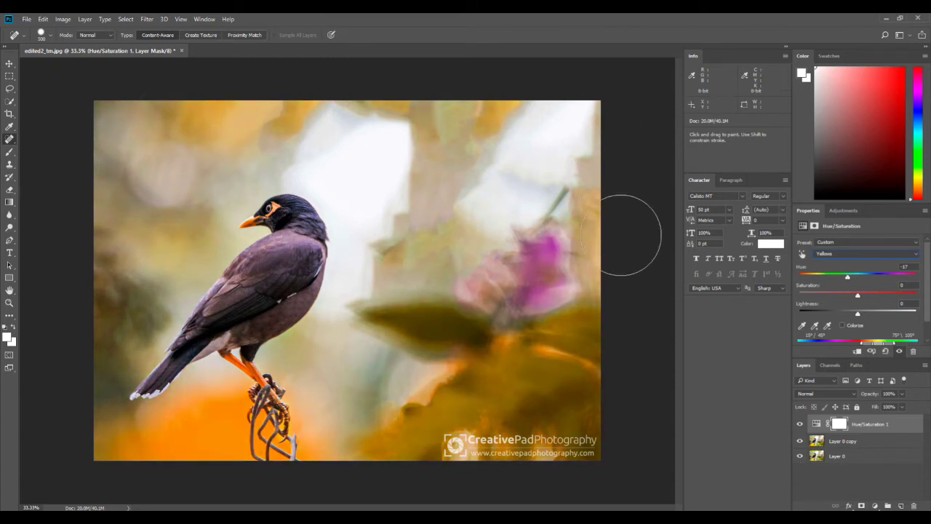
# Step: Replace the Hue/Saturation layer with a new Selective Color adjustment layer and look through its available color ranges
pyautogui.moveTo(877, 428); pyautogui.dragTo(912, 504)
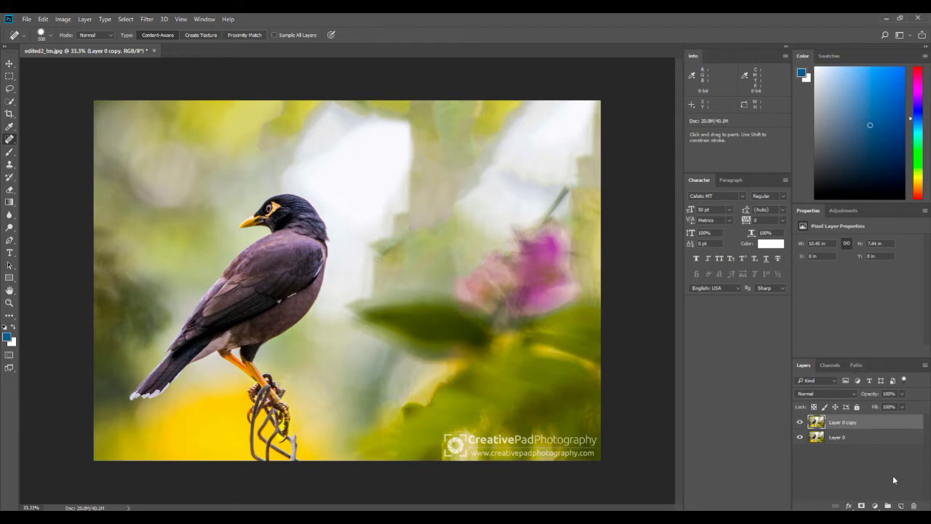
pyautogui.click(875, 505)
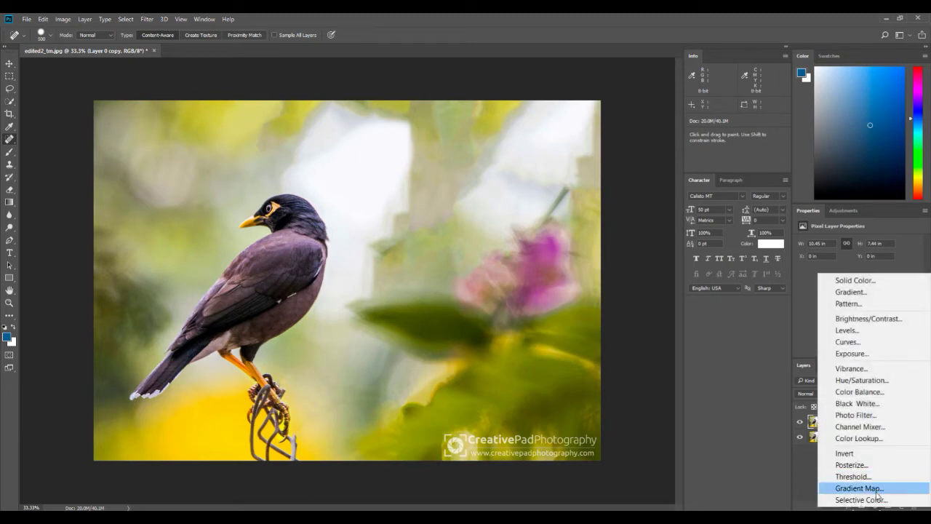
pyautogui.click(879, 500)
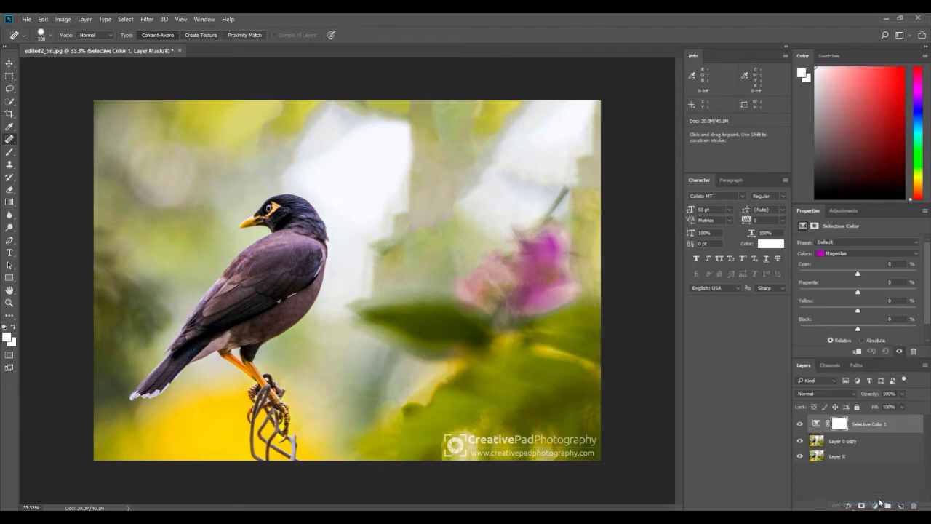
pyautogui.click(862, 253)
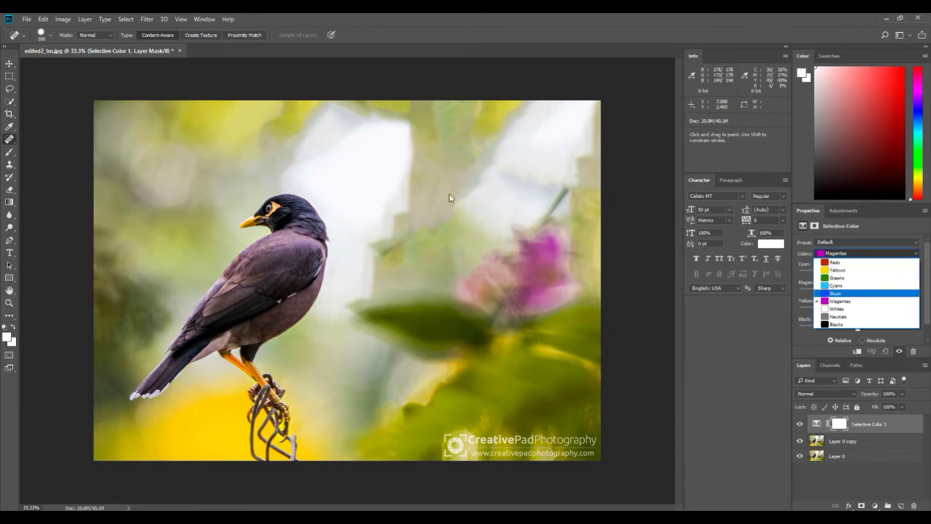
pyautogui.click(796, 338)
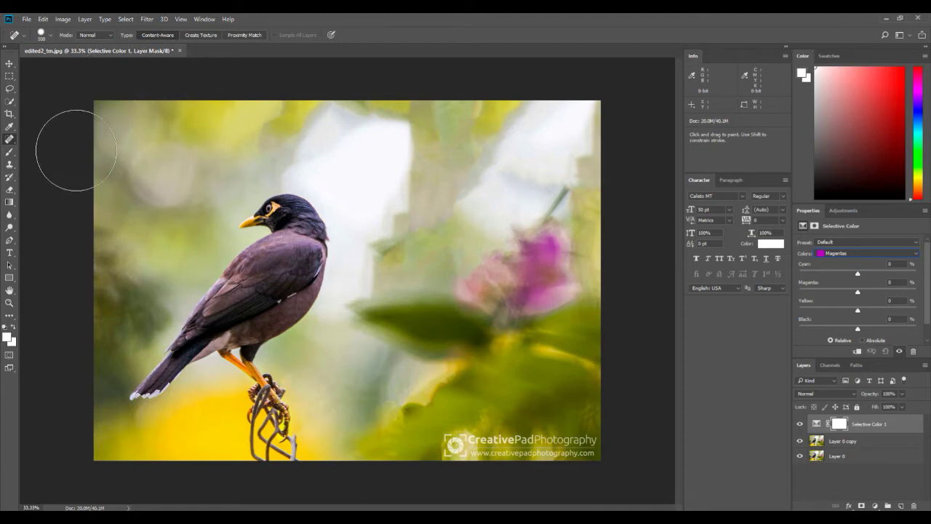
# Step: Open the portrait DSC_0841 from the same folder as a second document
pyautogui.click(27, 19)
pyautogui.click(32, 31)
pyautogui.doubleClick(202, 107)
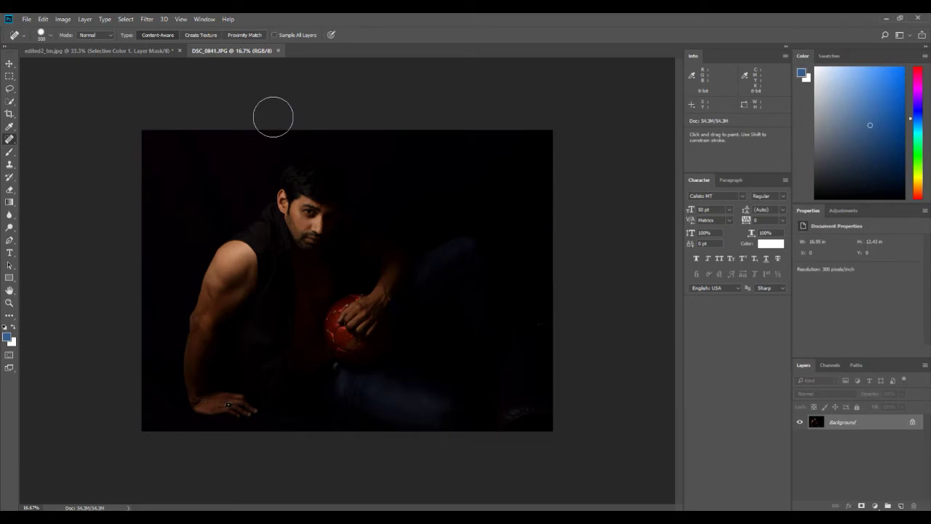
pyautogui.hotkey('ctrl', '+')
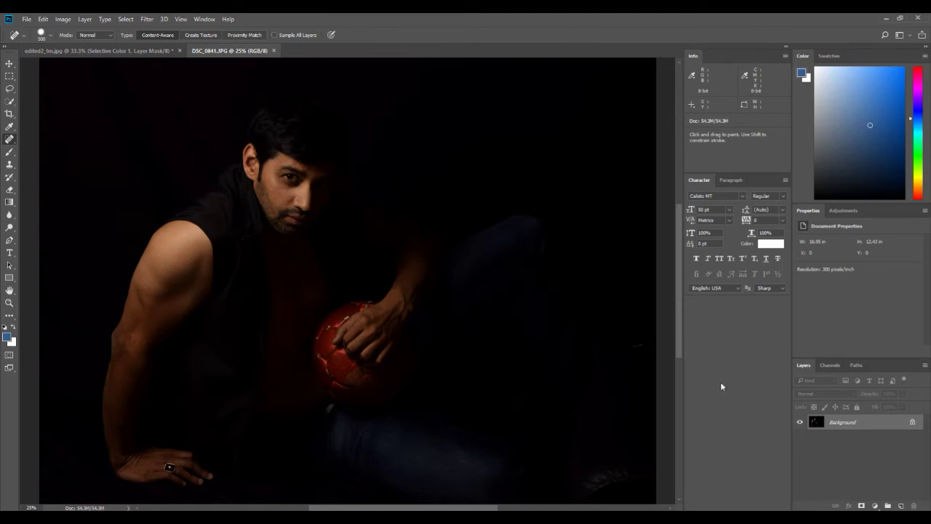
# Step: Unlock the portrait's Background layer and duplicate it as Layer 0 copy
pyautogui.doubleClick(910, 427)
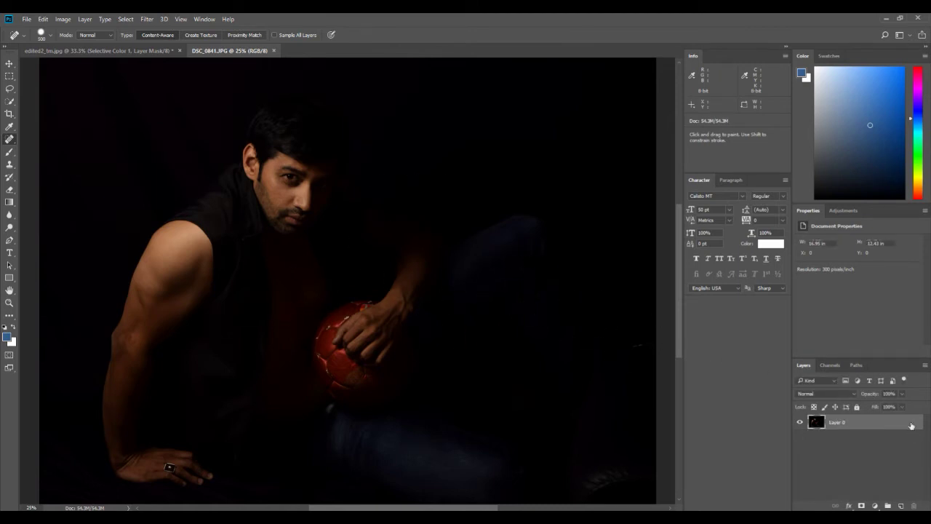
pyautogui.press('Escape')
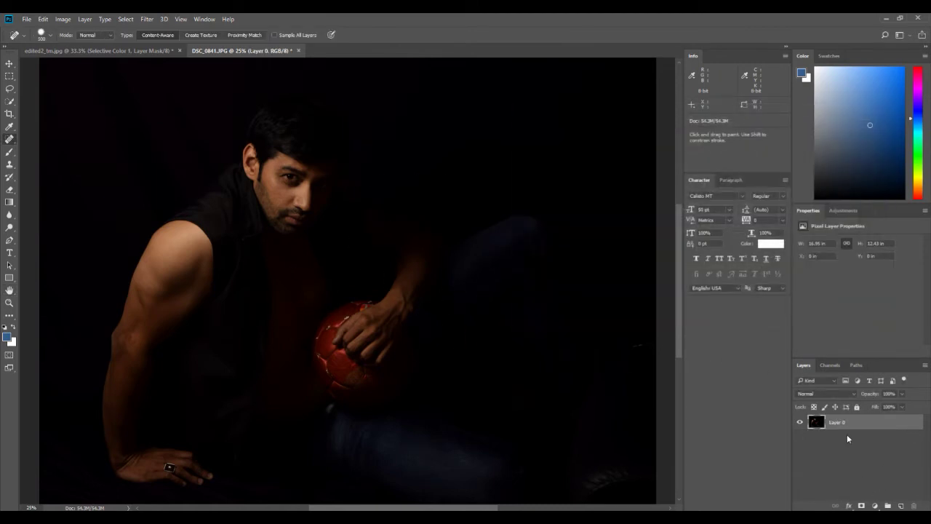
pyautogui.rightClick(847, 429)
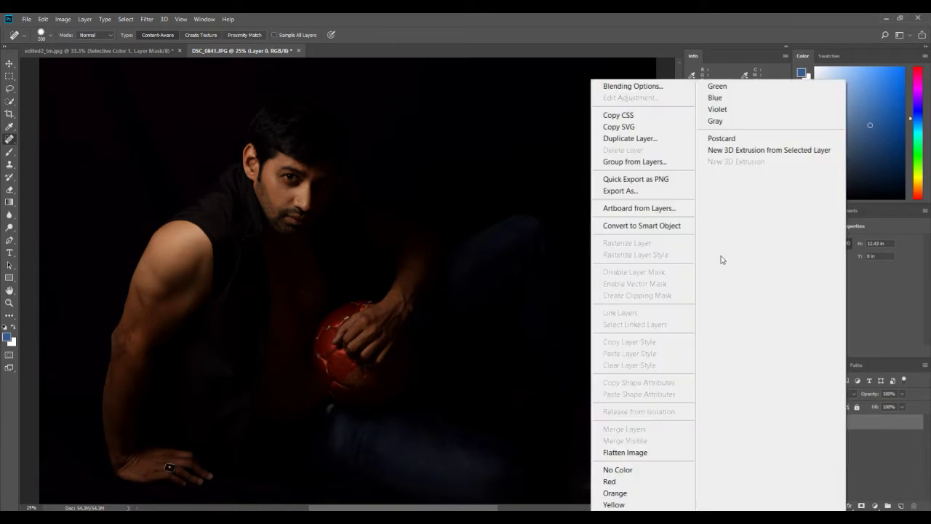
pyautogui.click(642, 139)
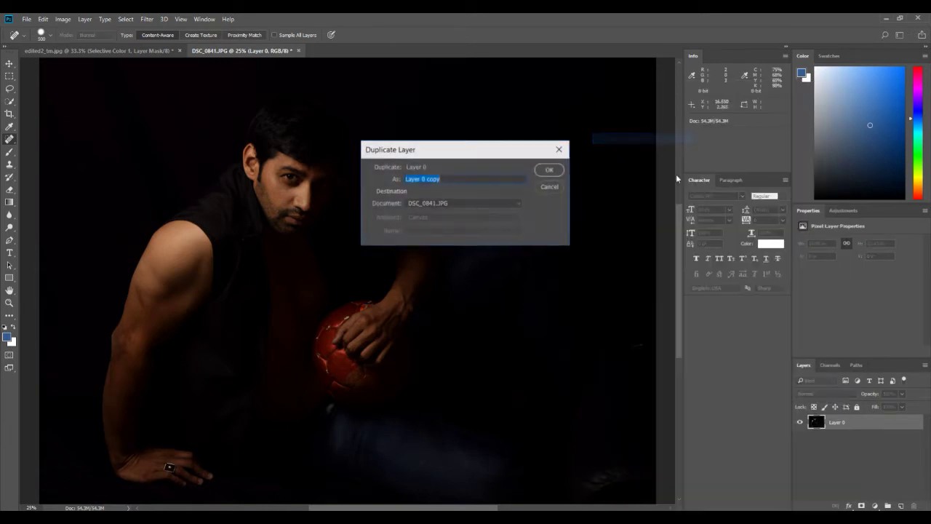
pyautogui.click(546, 178)
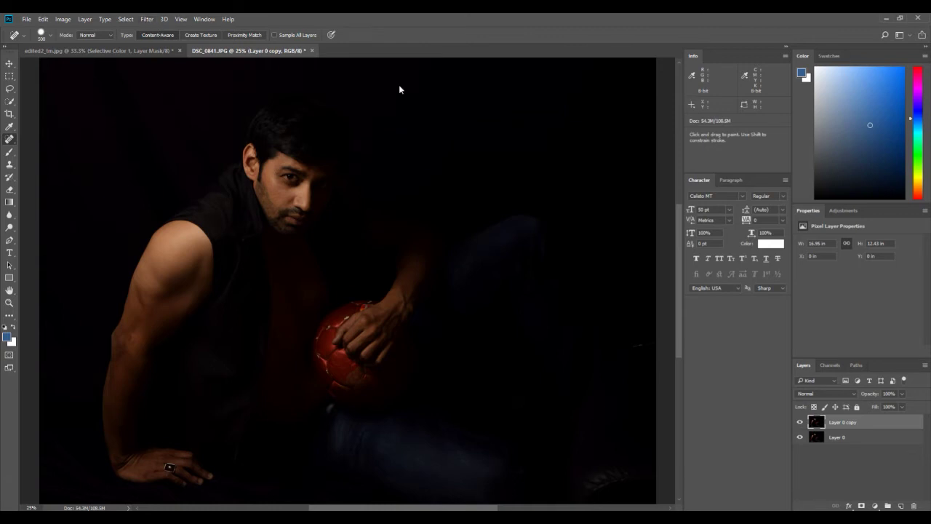
# Step: Brighten Layer 0 copy with the Camera Raw Filter: set Exposure to +1.30 and Shadows to +28, and raise Contrast
pyautogui.click(146, 18)
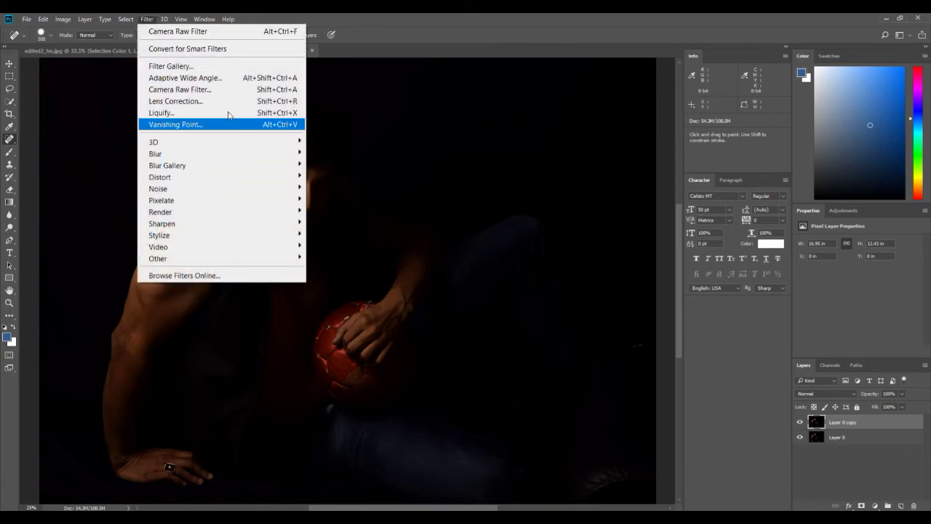
pyautogui.click(233, 89)
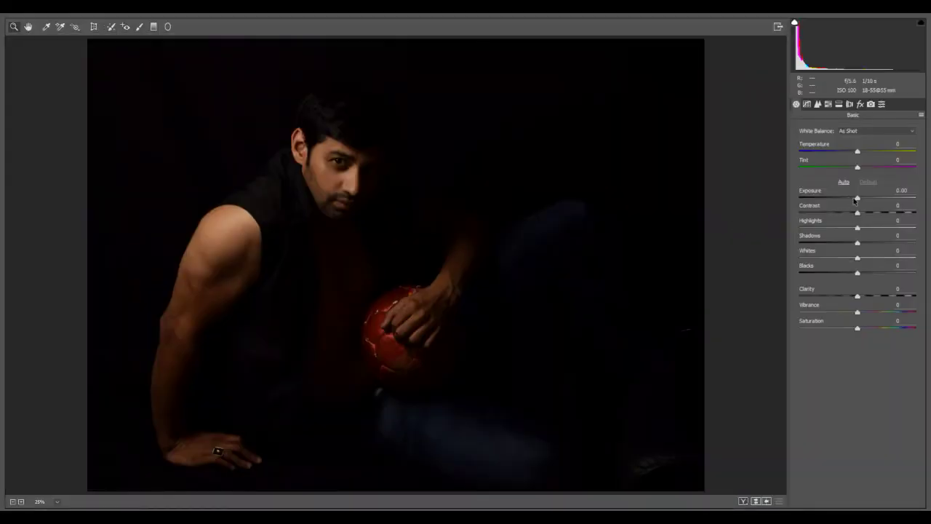
pyautogui.moveTo(857, 199); pyautogui.dragTo(872, 201)
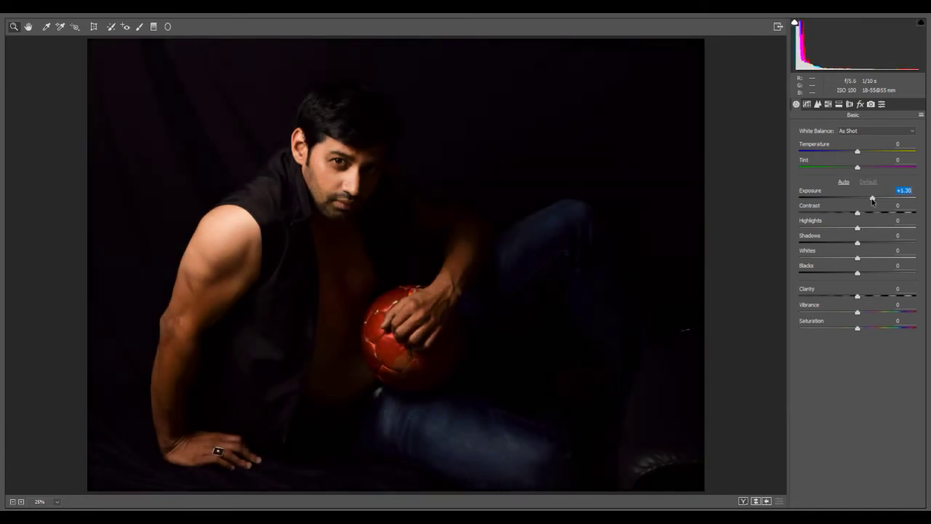
pyautogui.moveTo(858, 242); pyautogui.dragTo(874, 247)
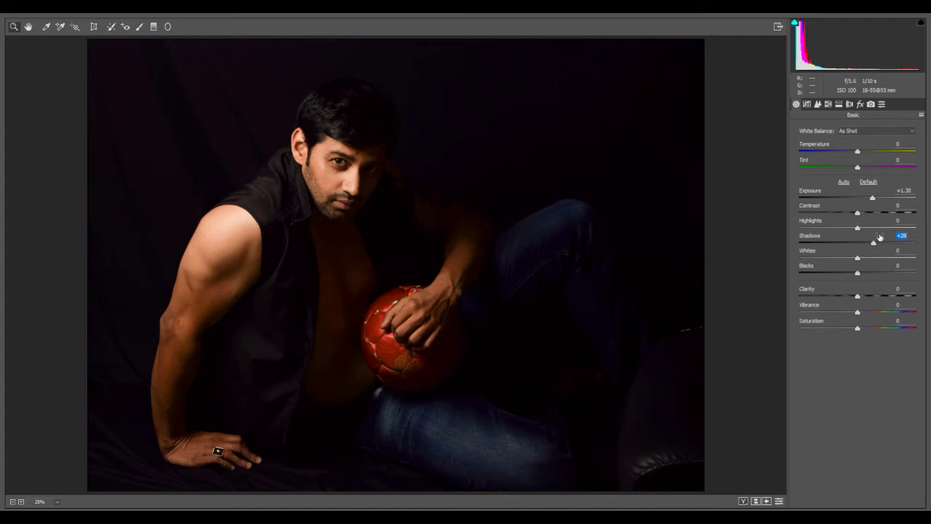
pyautogui.moveTo(858, 213); pyautogui.dragTo(871, 213)
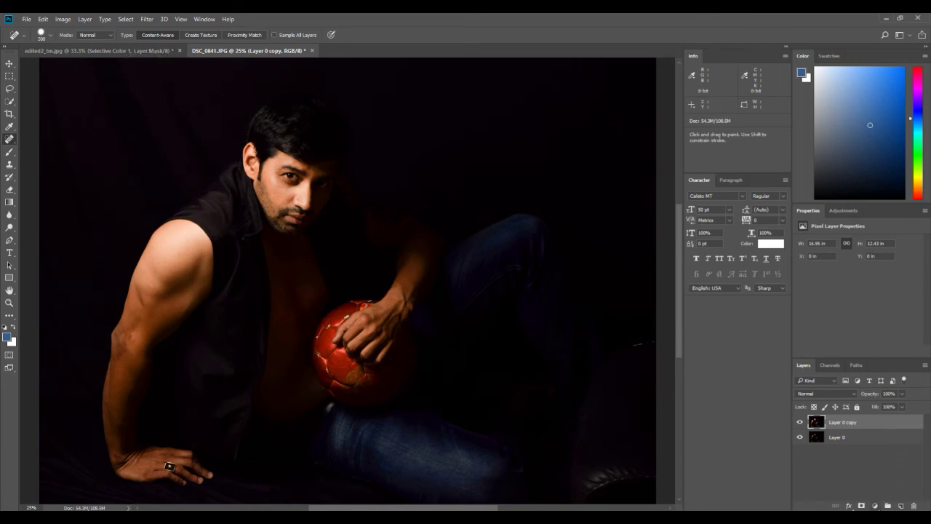
# Step: Add a Selective Color adjustment layer above Layer 0 copy and set Black to +7% for the Blacks range
pyautogui.click(874, 505)
pyautogui.click(852, 501)
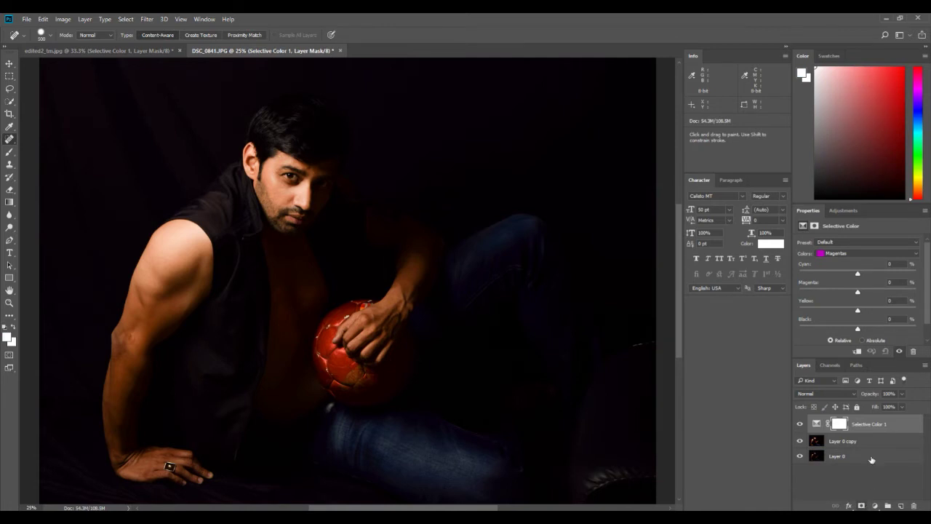
pyautogui.click(856, 254)
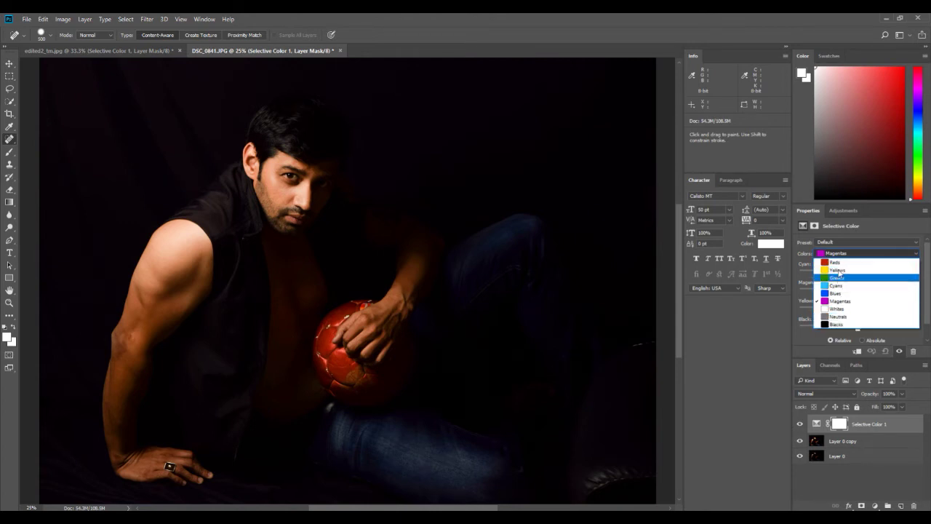
pyautogui.click(843, 324)
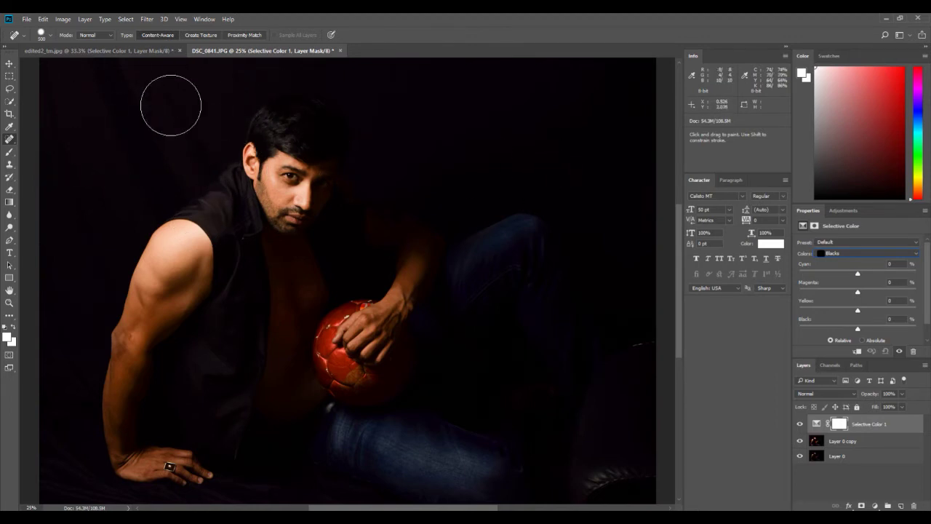
pyautogui.moveTo(859, 332); pyautogui.dragTo(861, 329)
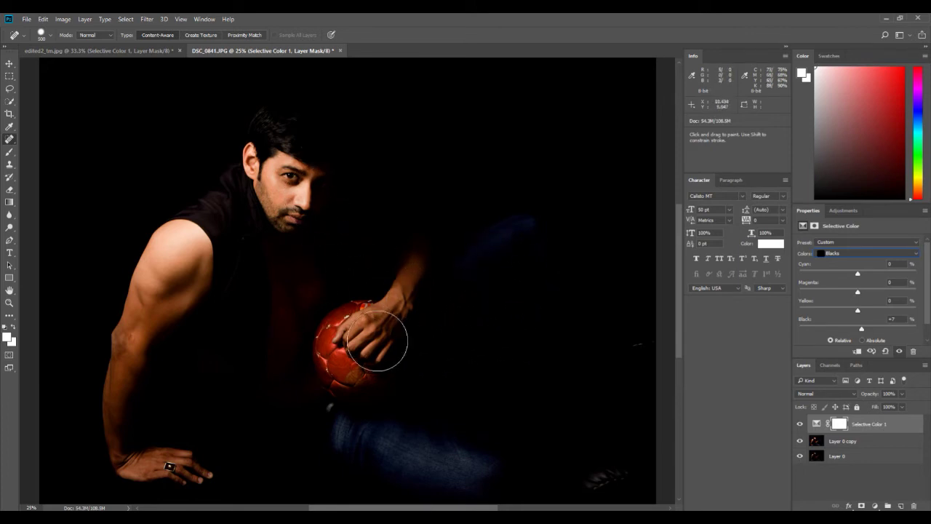
# Step: Duplicate Layer 0 copy and move the duplicate above the Selective Color layer
pyautogui.click(852, 447)
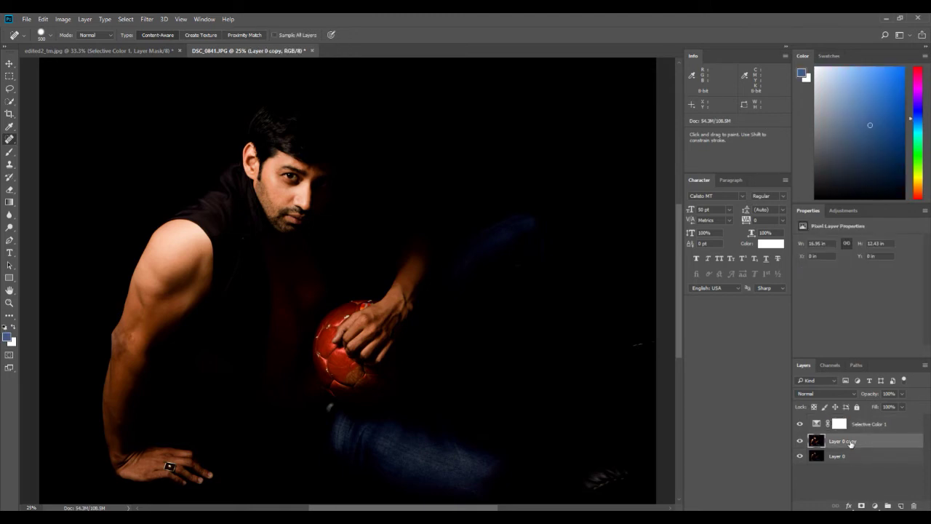
pyautogui.click(799, 427)
pyautogui.click(799, 427)
pyautogui.rightClick(852, 444)
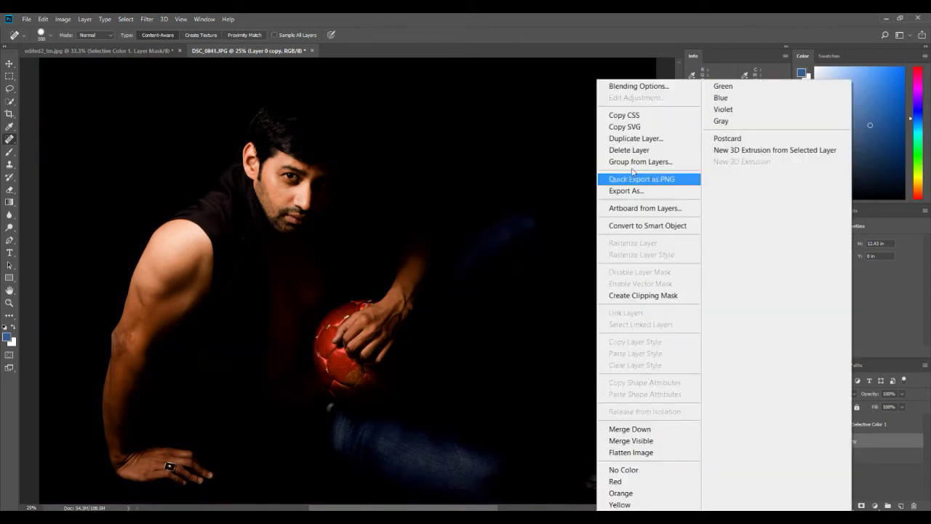
pyautogui.click(877, 444)
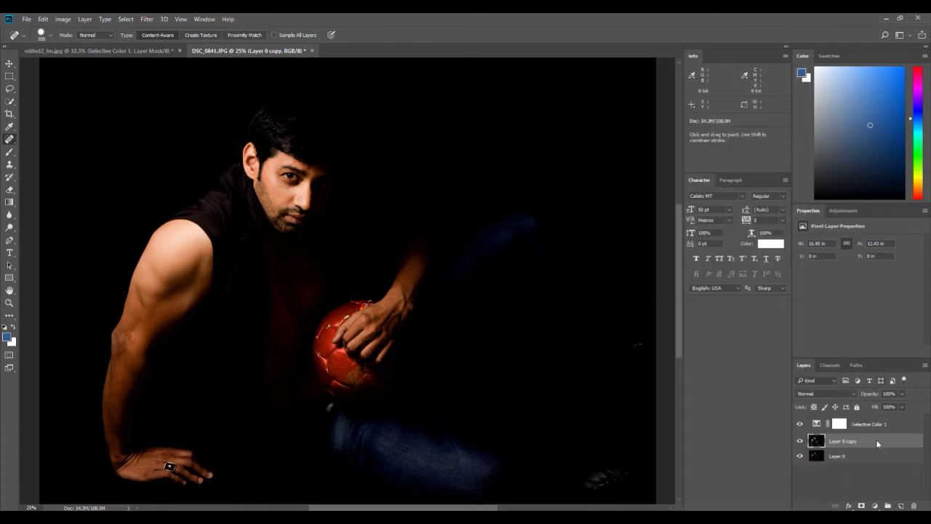
pyautogui.rightClick(877, 444)
pyautogui.click(689, 139)
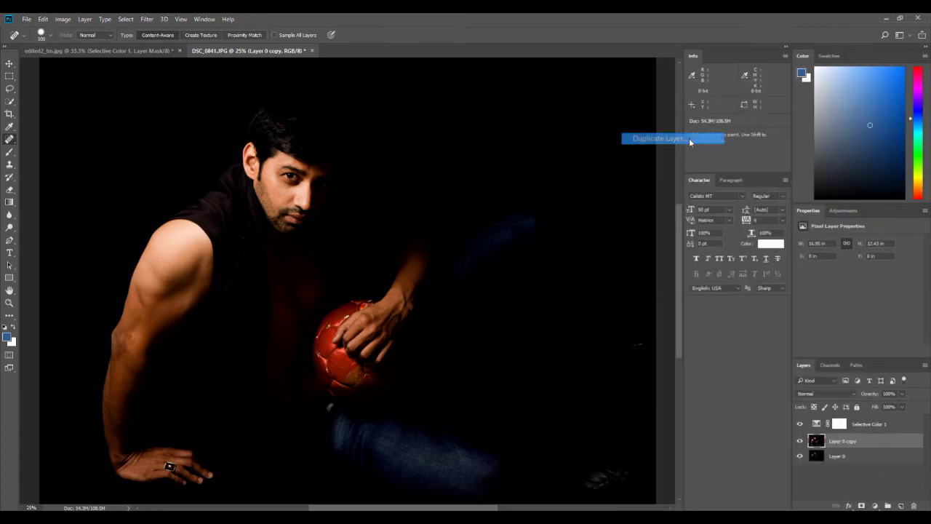
pyautogui.press('Return')
pyautogui.moveTo(867, 424); pyautogui.dragTo(866, 424)
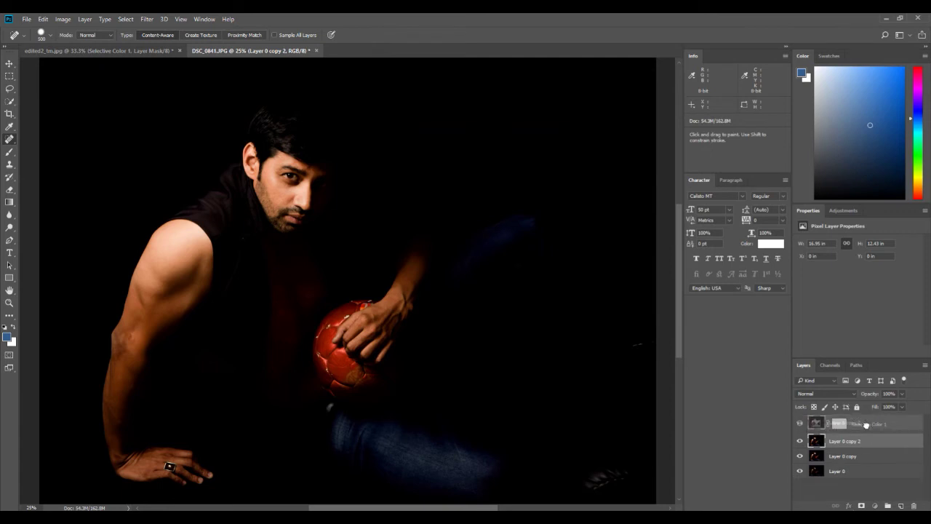
pyautogui.moveTo(865, 425); pyautogui.dragTo(871, 417)
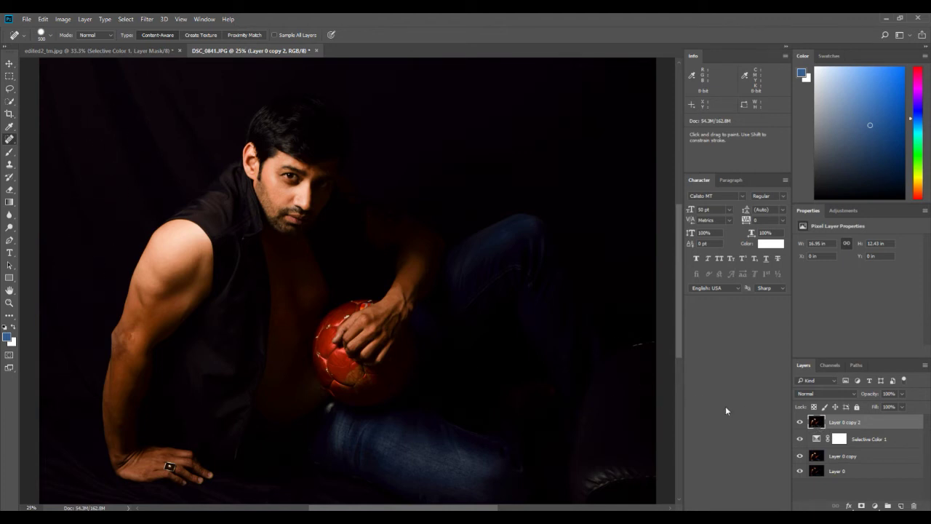
# Step: Erase the creased backdrop around the man on Layer 0 copy 2, using the Eraser at 49% and 27% opacity
pyautogui.click(799, 423)
pyautogui.click(800, 423)
pyautogui.click(9, 191)
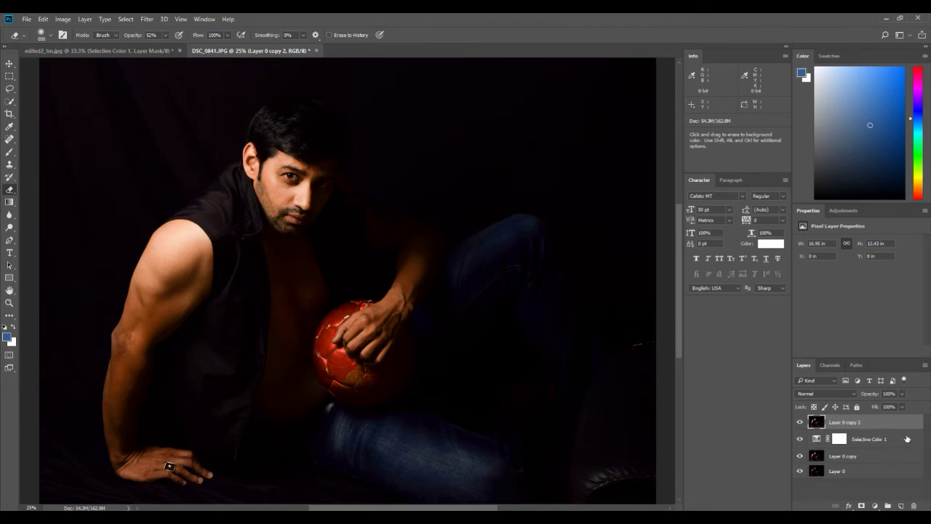
pyautogui.press('3')
pyautogui.press('3')
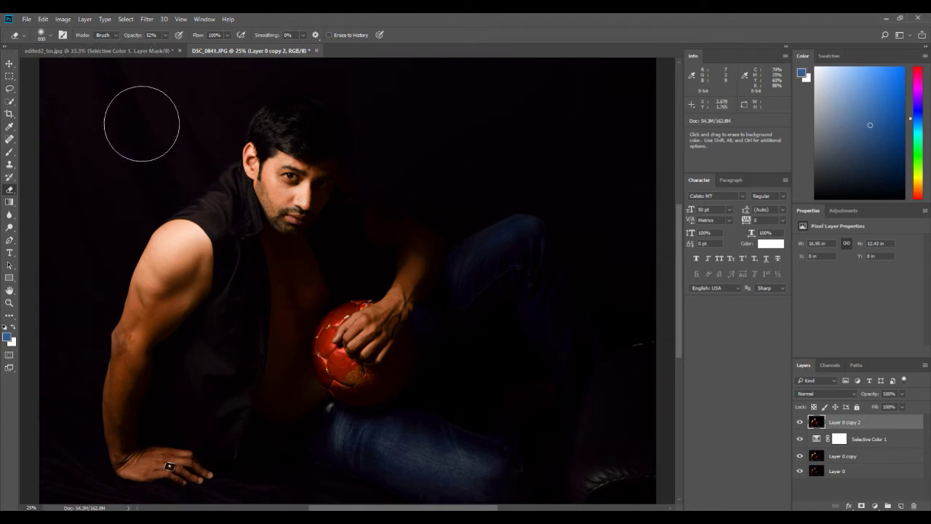
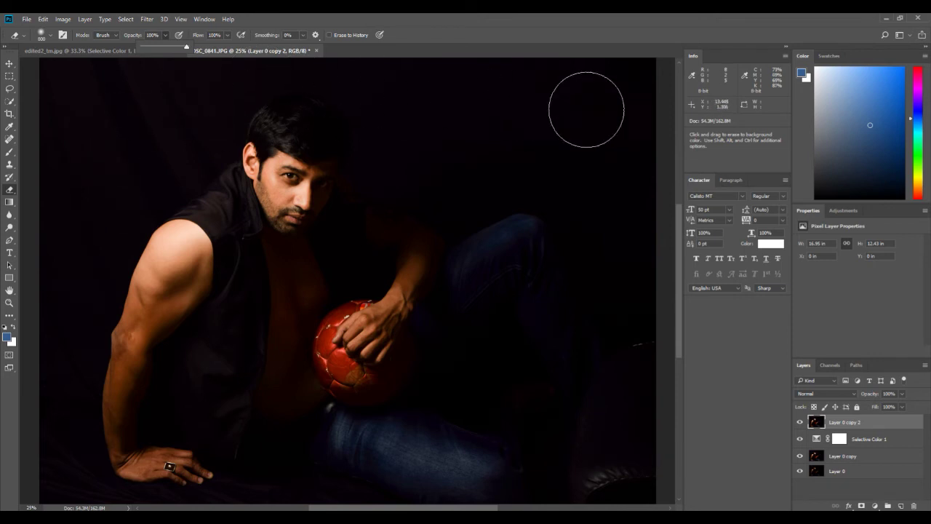
pyautogui.click(165, 36)
pyautogui.click(165, 37)
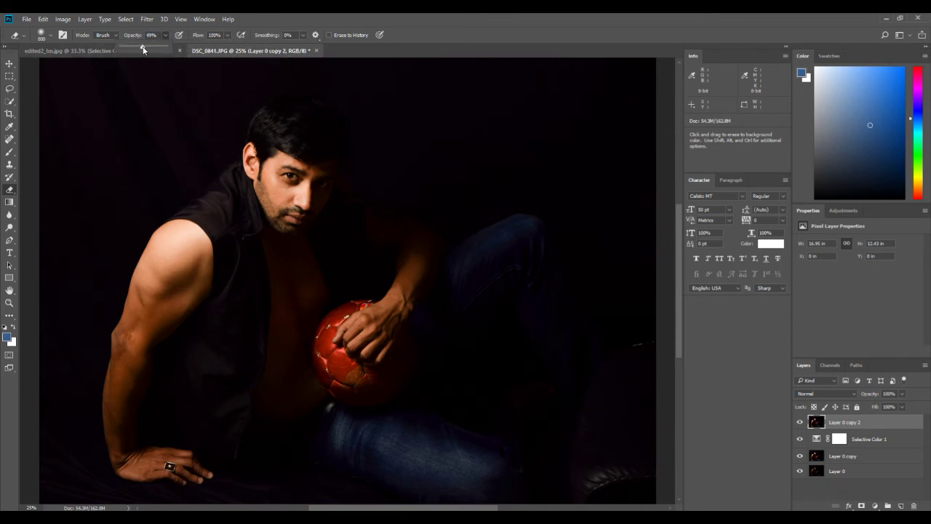
pyautogui.click(54, 82)
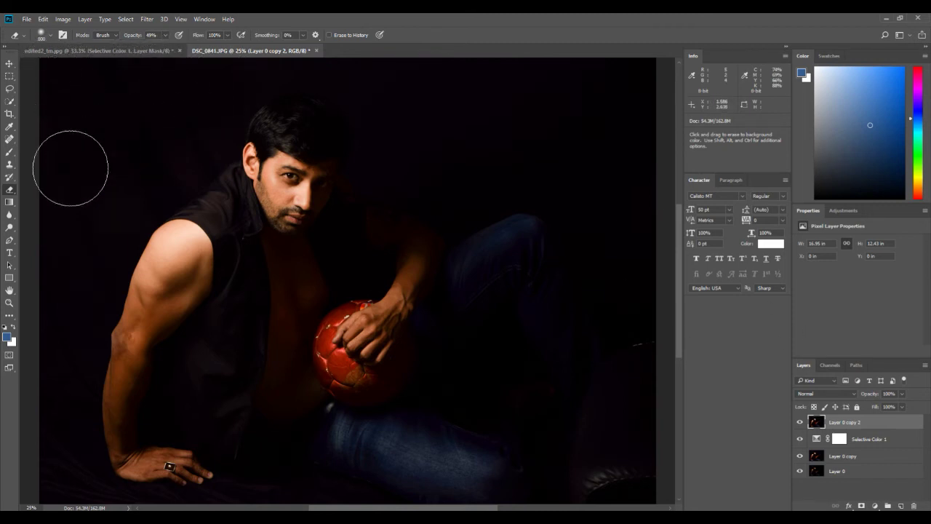
pyautogui.moveTo(90, 90)
pyautogui.mouseDown()
pyautogui.moveTo(156, 155)
pyautogui.moveTo(200, 105)
pyautogui.mouseUp()
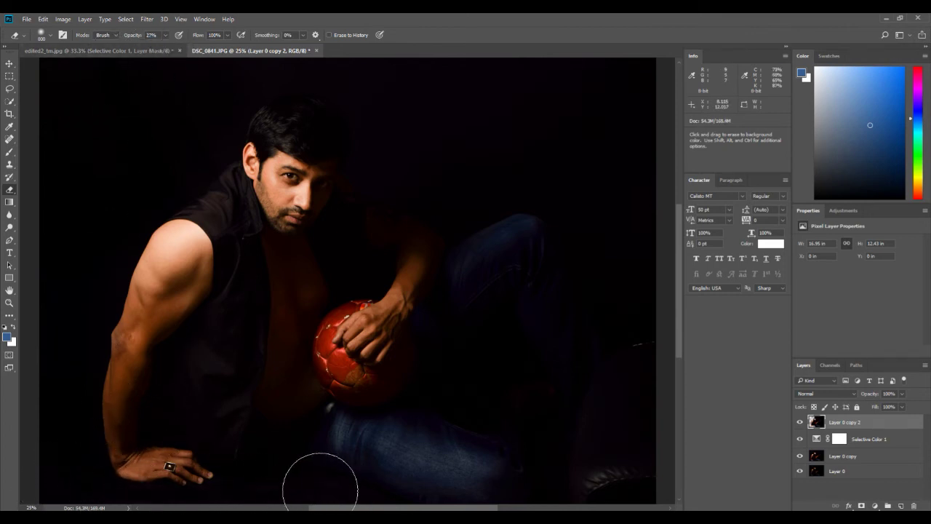
pyautogui.moveTo(197, 482)
pyautogui.mouseDown()
pyautogui.moveTo(208, 478)
pyautogui.moveTo(156, 454)
pyautogui.moveTo(192, 476)
pyautogui.moveTo(177, 460)
pyautogui.mouseUp()
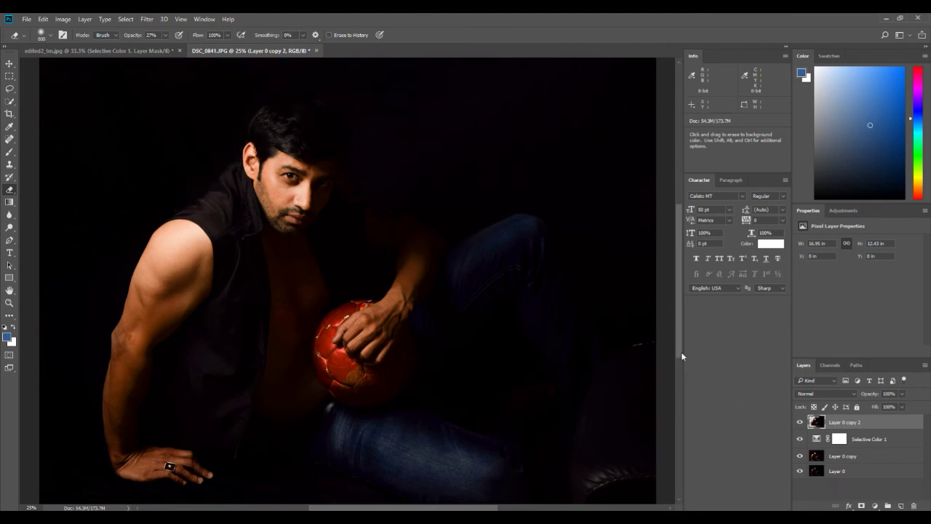
# Step: Hide and reshow Layer 0 copy 2 to compare the partly erased portrait with the darkened layers beneath
pyautogui.moveTo(682, 349)
pyautogui.mouseDown()
pyautogui.moveTo(679, 369)
pyautogui.moveTo(681, 347)
pyautogui.mouseUp()
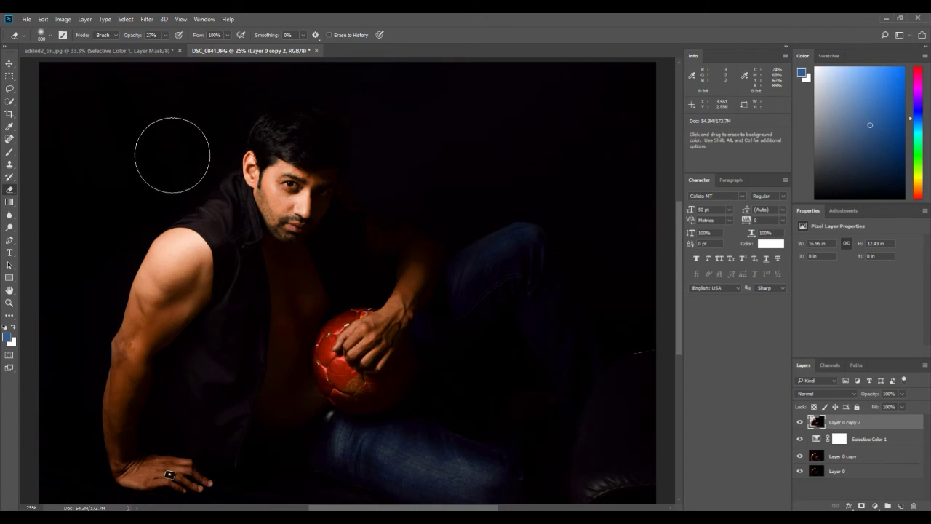
pyautogui.click(799, 422)
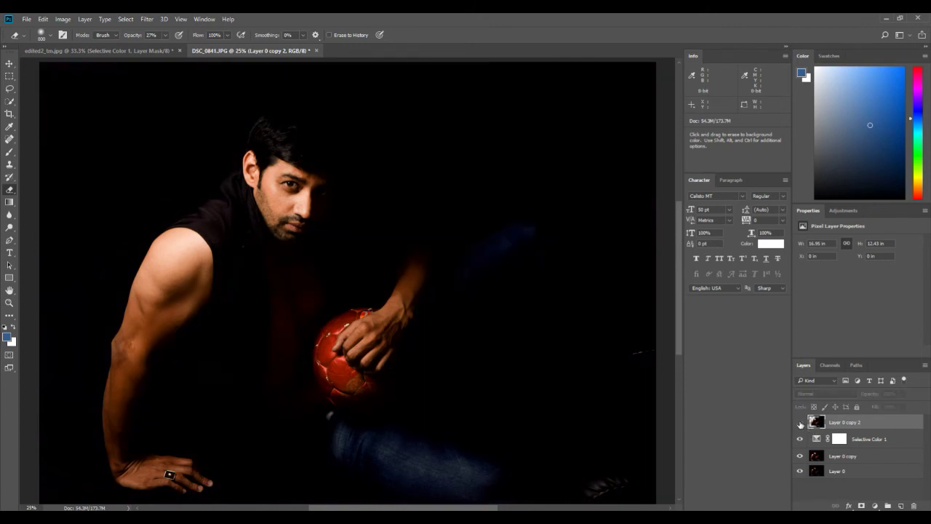
pyautogui.click(799, 422)
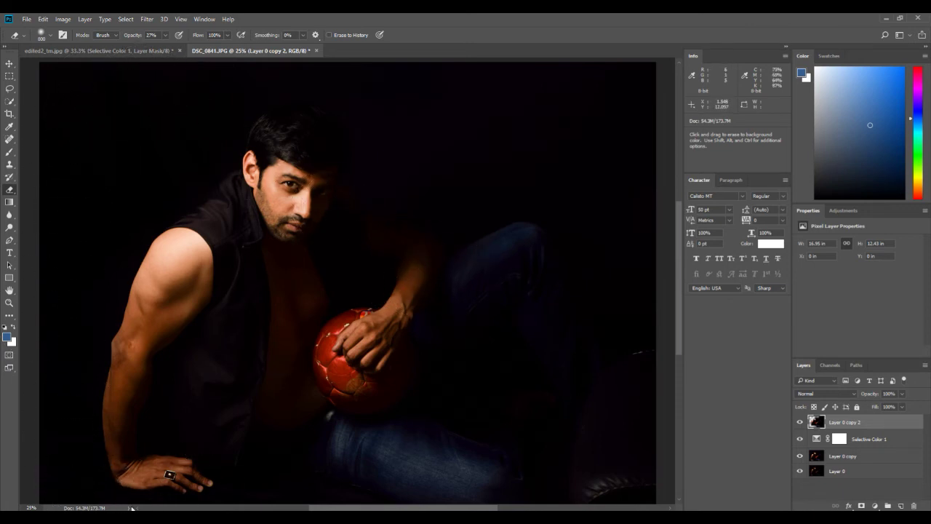
pyautogui.scroll(-2, 118, 193)
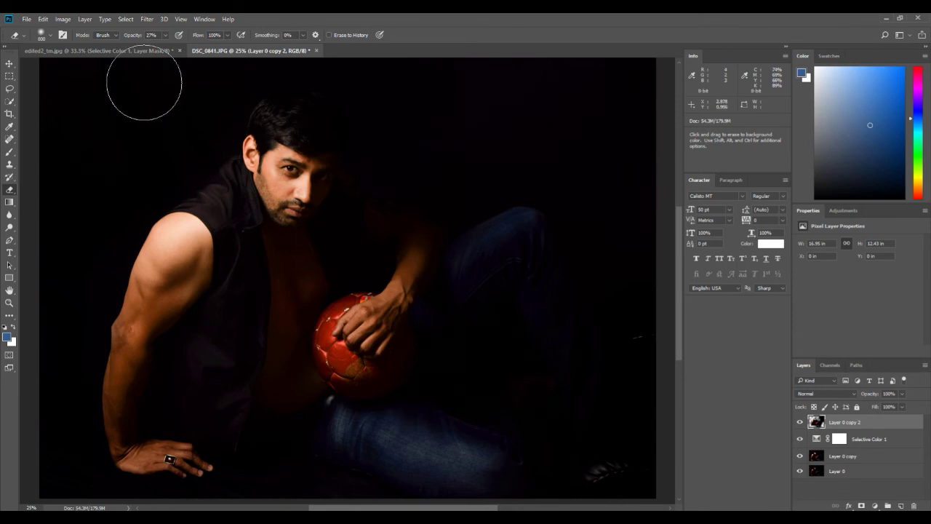
# Step: Open DSC_0099 from the same folder as a third document and unlock its Background layer as Layer 0
pyautogui.click(27, 20)
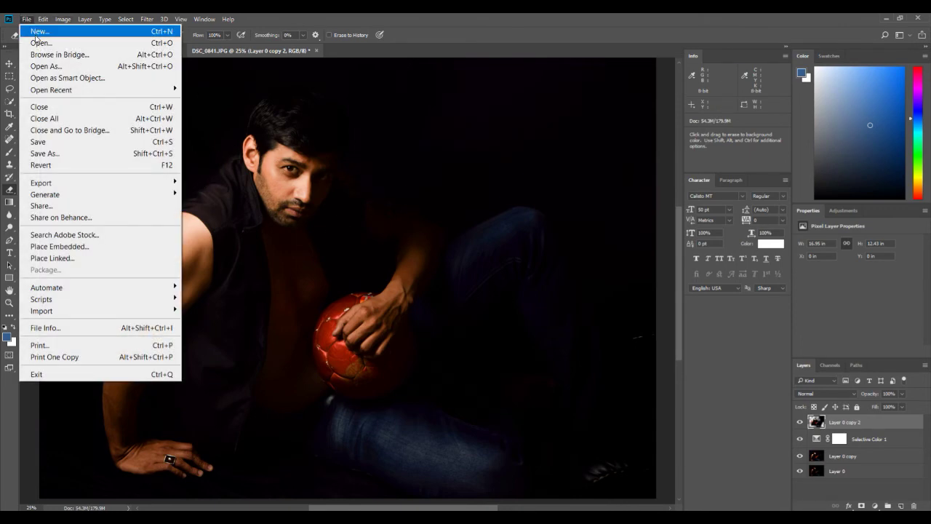
pyautogui.click(40, 43)
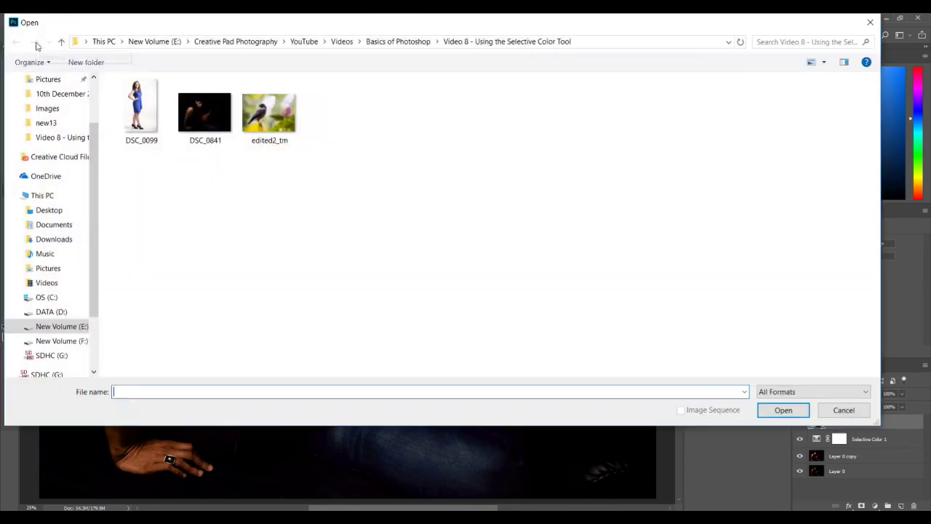
pyautogui.doubleClick(139, 107)
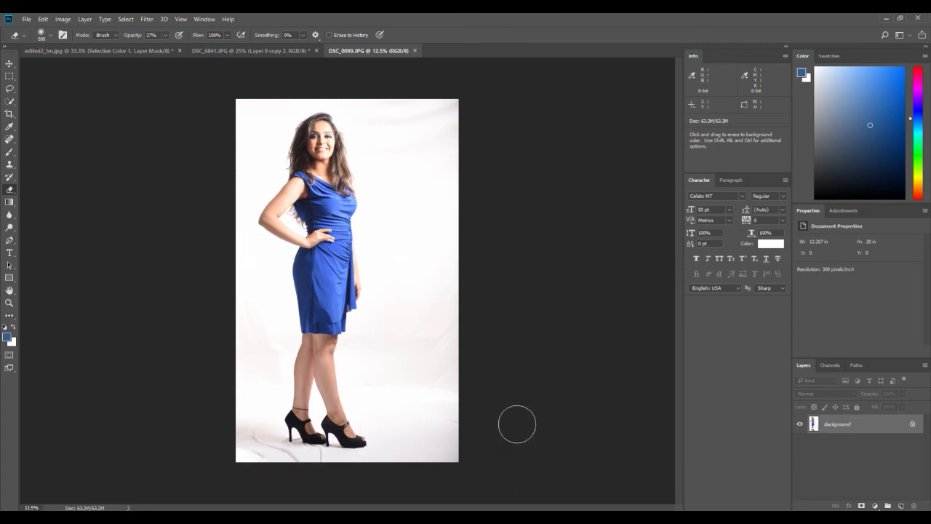
pyautogui.doubleClick(914, 432)
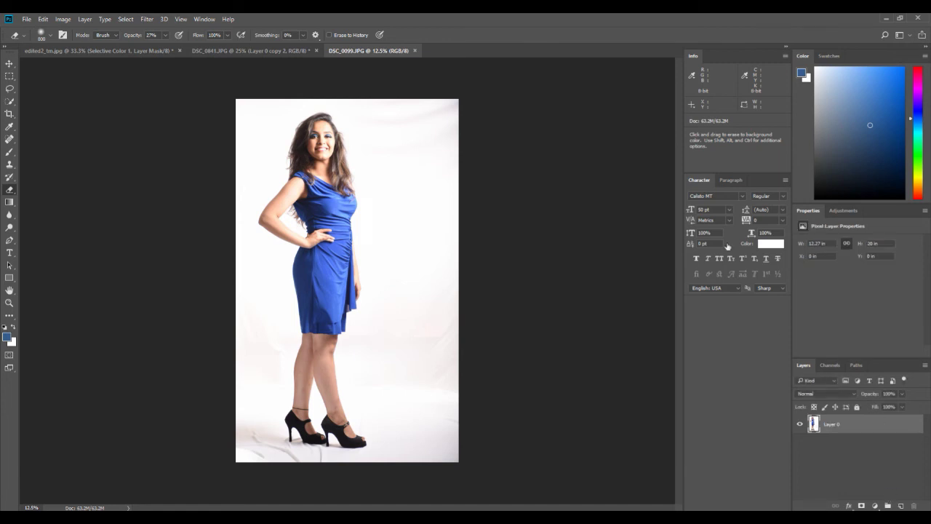
# Step: Duplicate the full-length photo's Layer 0 as Layer 0 copy
pyautogui.click(831, 136)
pyautogui.rightClick(845, 437)
pyautogui.click(841, 447)
pyautogui.rightClick(844, 424)
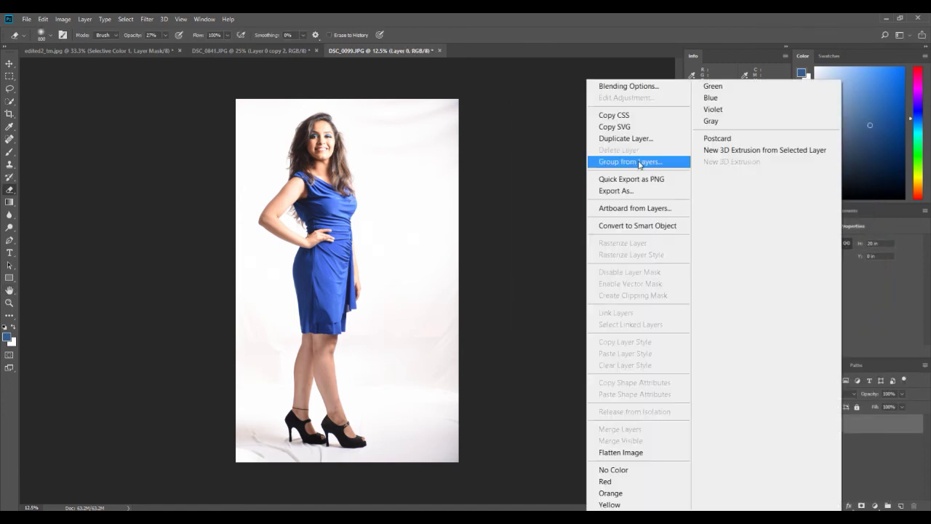
pyautogui.click(631, 138)
pyautogui.click(550, 169)
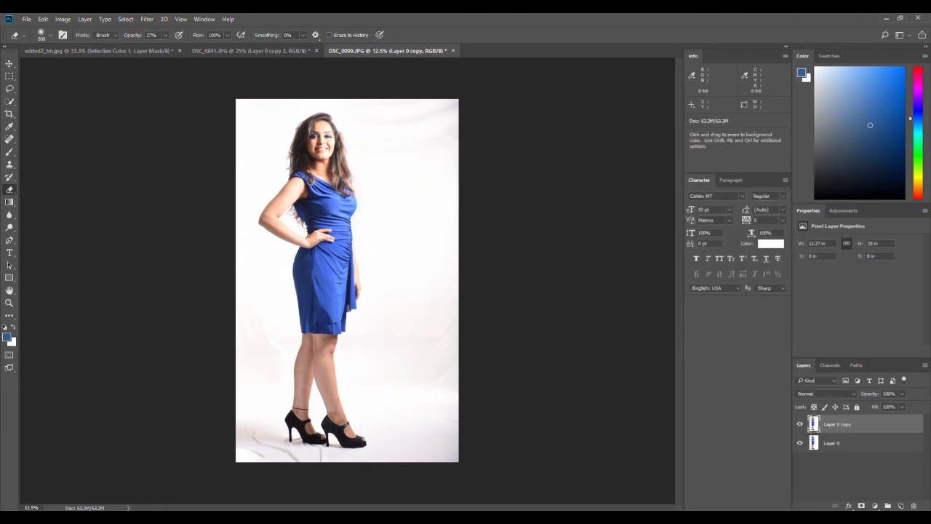
# Step: Add a Selective Color adjustment above Layer 0 copy and set Black to -100% for the Whites to clean the backdrop
pyautogui.click(876, 505)
pyautogui.click(854, 497)
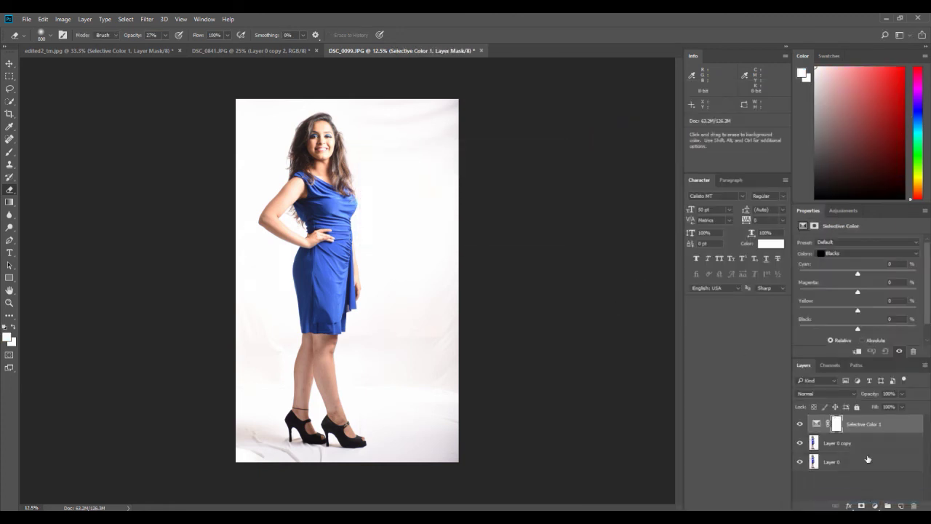
pyautogui.click(844, 255)
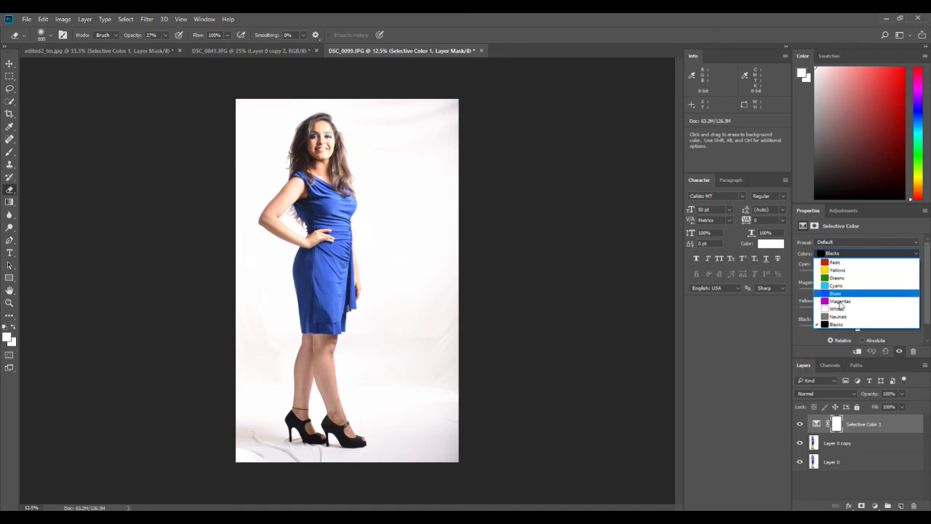
pyautogui.click(839, 308)
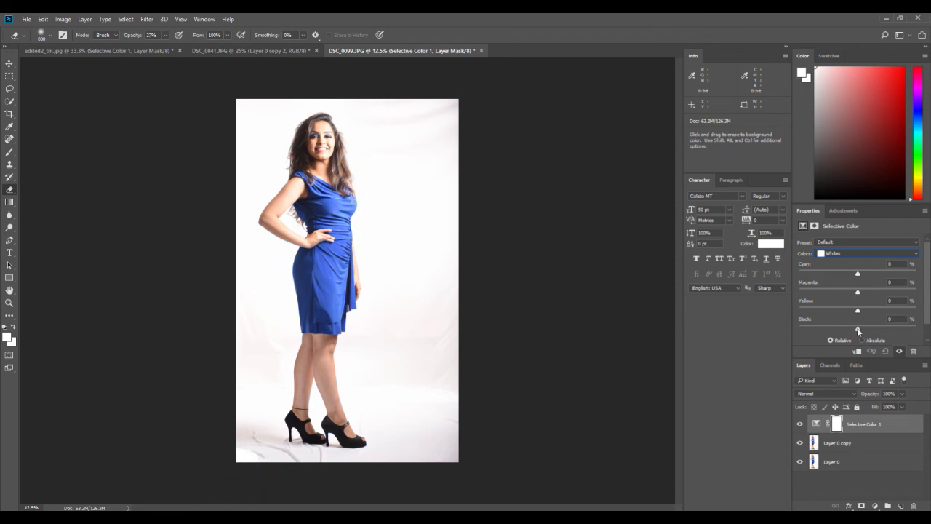
pyautogui.moveTo(848, 333); pyautogui.dragTo(796, 339)
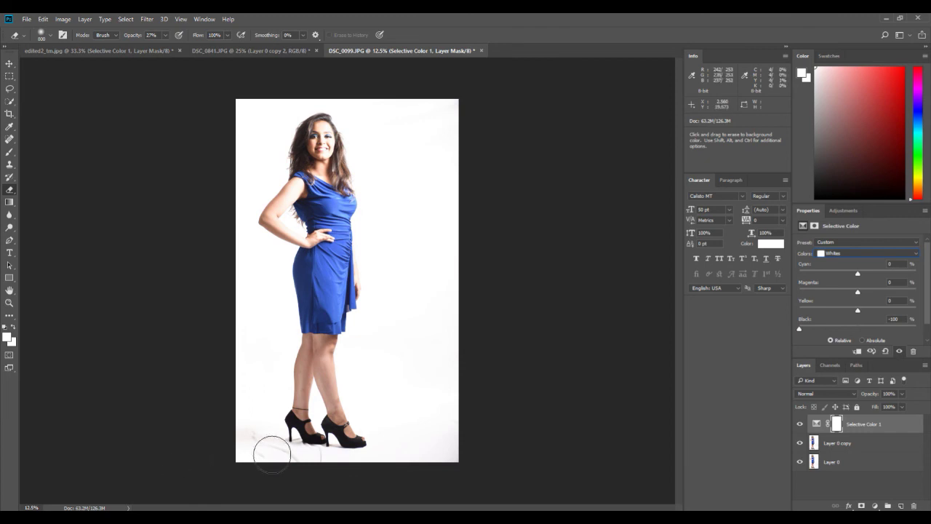
pyautogui.moveTo(295, 452)
pyautogui.mouseDown()
pyautogui.moveTo(285, 472)
pyautogui.moveTo(303, 461)
pyautogui.moveTo(257, 457)
pyautogui.mouseUp()
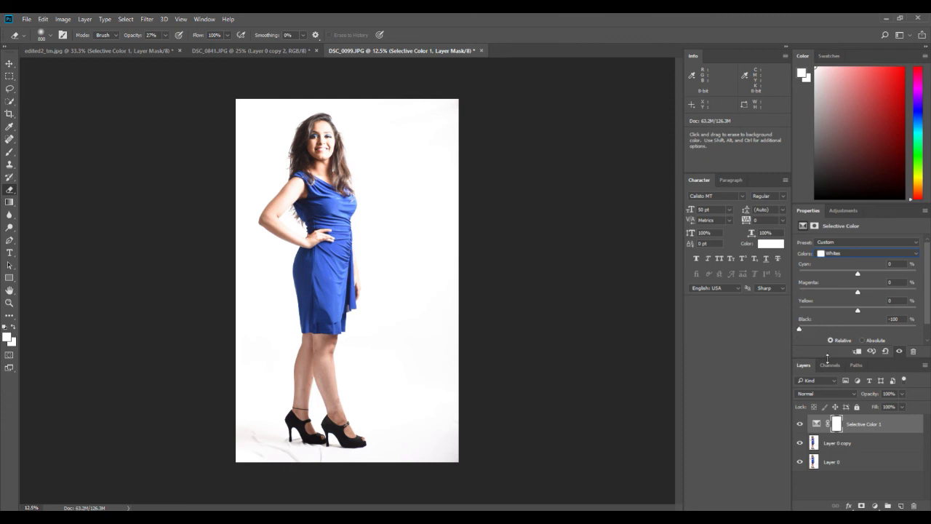
# Step: Duplicate Selective Color 1 as Selective Color 1 copy within DSC_0099 and briefly revisit the DSC_0841 portrait for comparison
pyautogui.rightClick(865, 427)
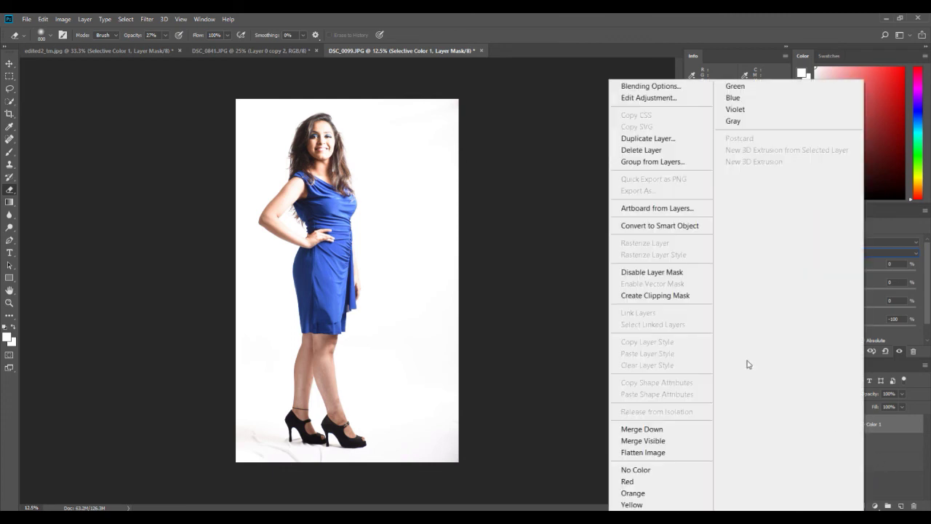
pyautogui.click(641, 139)
pyautogui.click(655, 139)
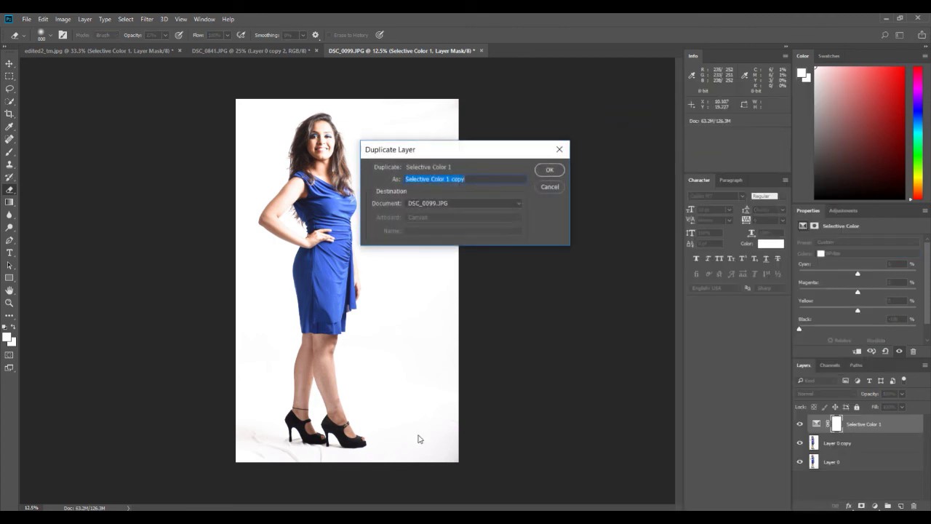
pyautogui.click(557, 168)
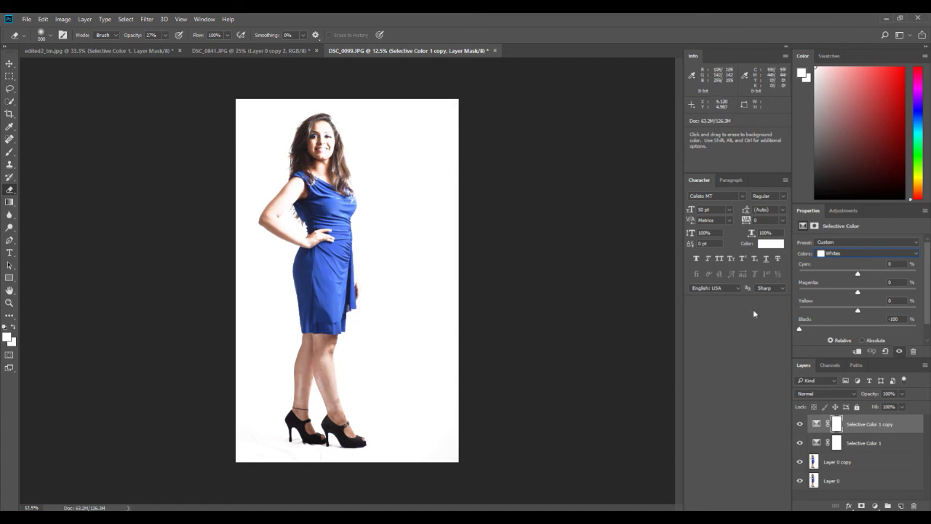
pyautogui.click(244, 51)
pyautogui.click(418, 51)
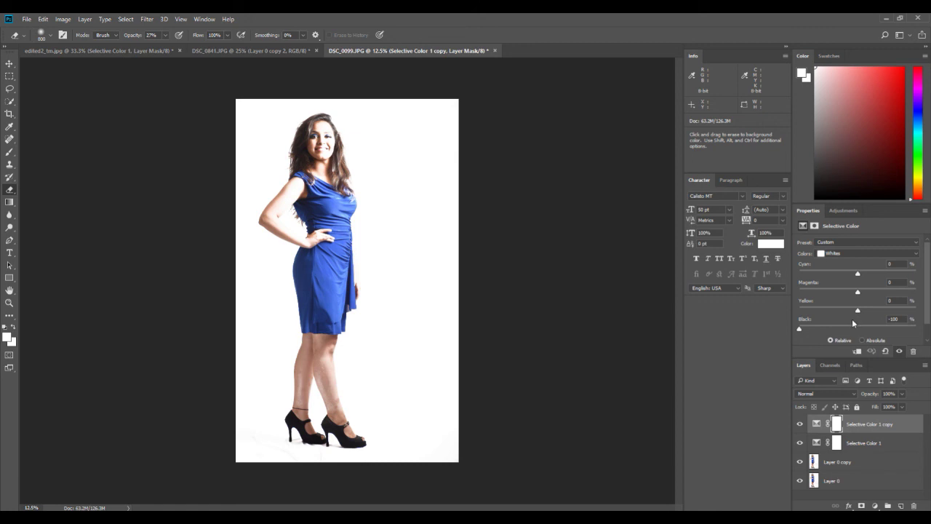
# Step: Delete both Selective Color adjustment layers from the full-length photo
pyautogui.press('Delete')
pyautogui.moveTo(880, 427); pyautogui.dragTo(913, 505)
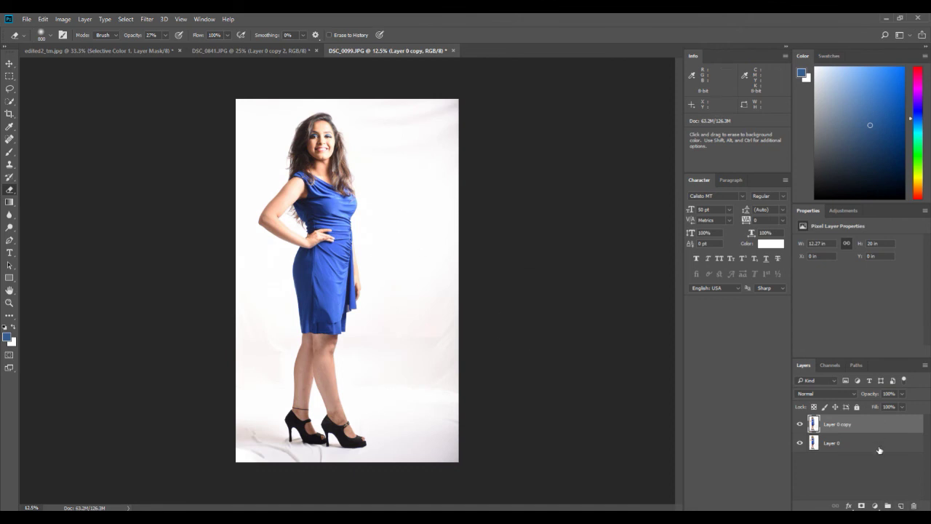
# Step: Add a fresh Selective Color adjustment above Layer 0 copy and vary Black for the Reds, trying +96% and ending at -29%
pyautogui.click(876, 505)
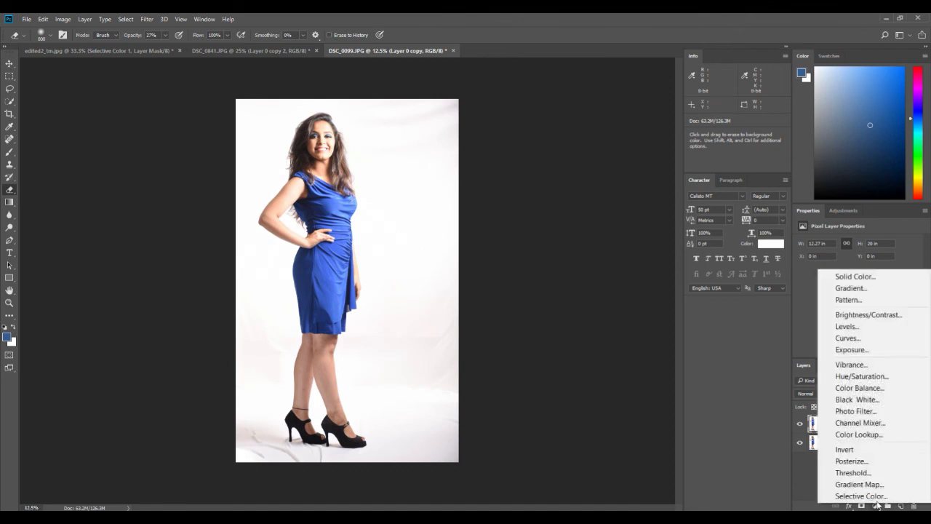
pyautogui.click(862, 495)
pyautogui.click(836, 254)
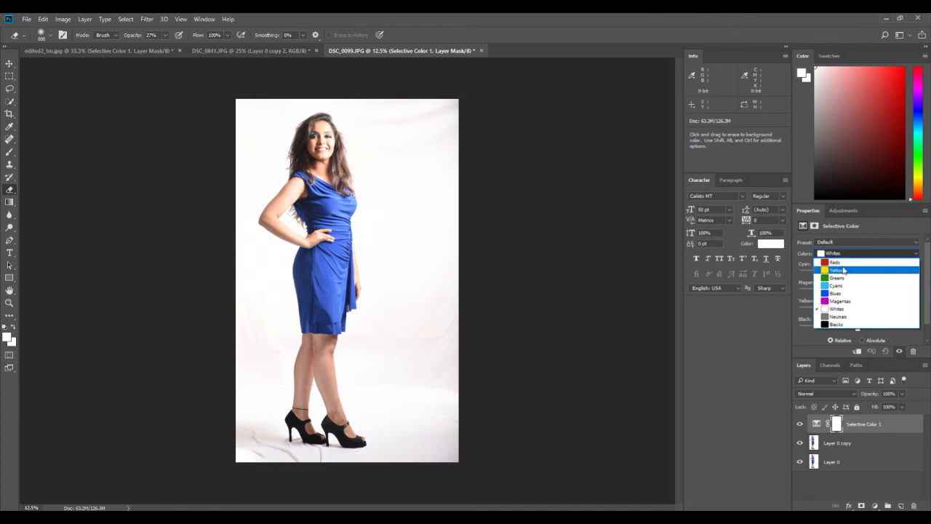
pyautogui.click(835, 262)
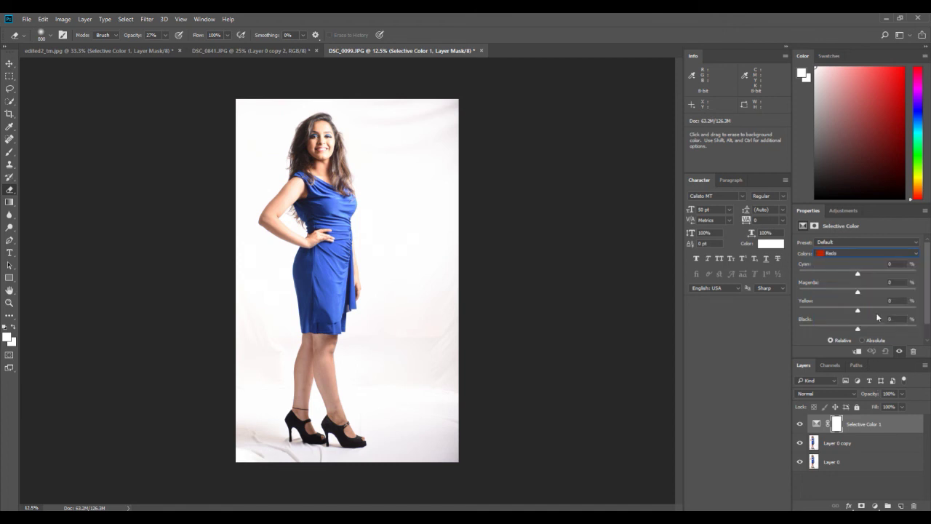
pyautogui.moveTo(858, 330); pyautogui.dragTo(834, 327)
pyautogui.moveTo(861, 331); pyautogui.dragTo(915, 328)
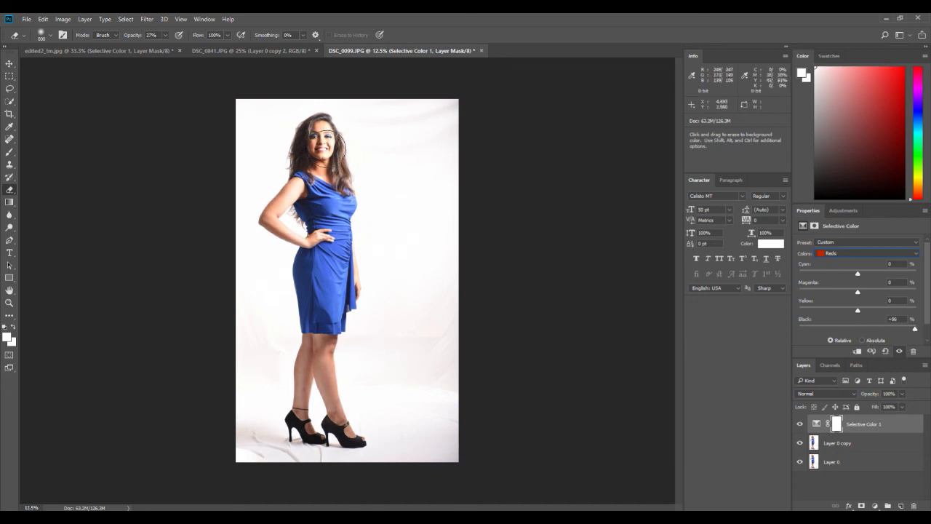
pyautogui.moveTo(914, 331); pyautogui.dragTo(867, 329)
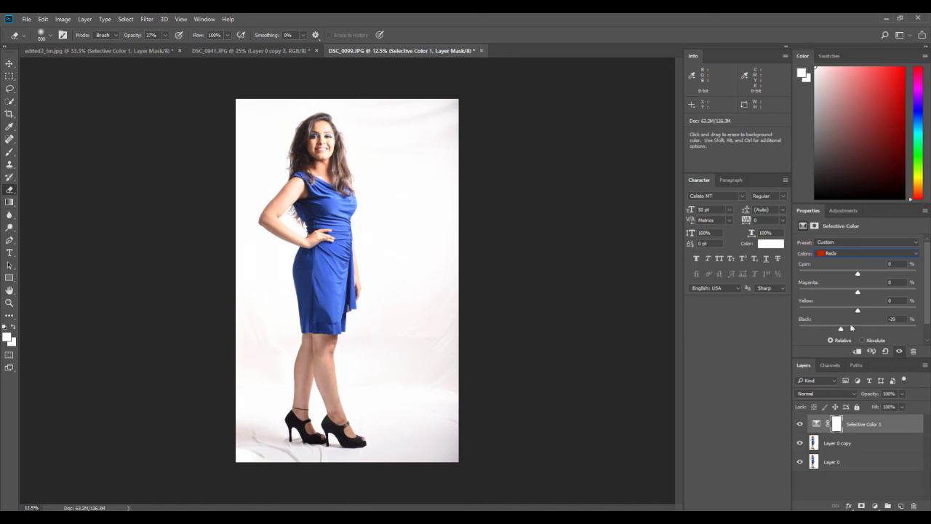